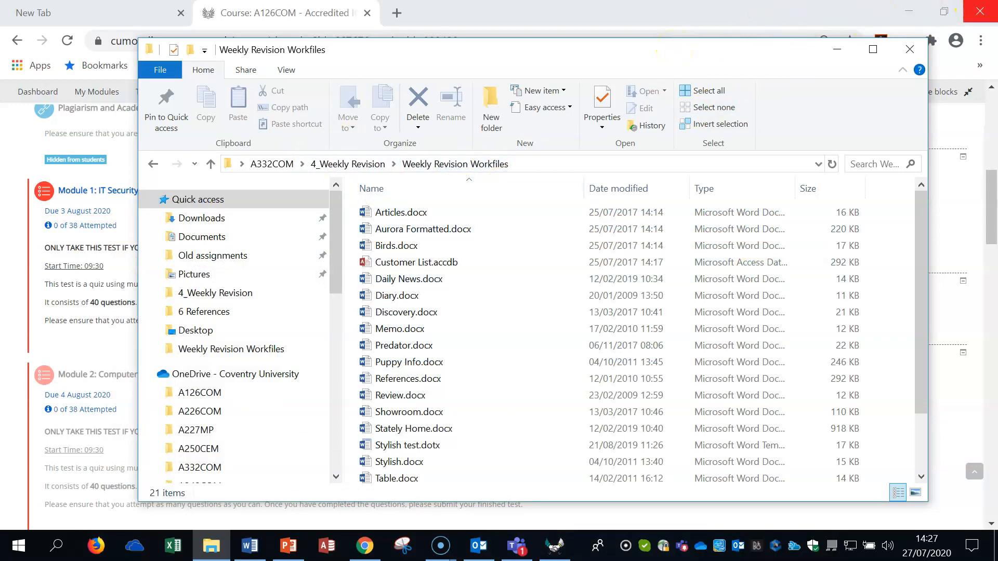
# Bring up Advanced Word Processing Weekly.docx and highlight the Q21 row under Section 7: Collaborative Editing to read the task
pyautogui.click(910, 9)
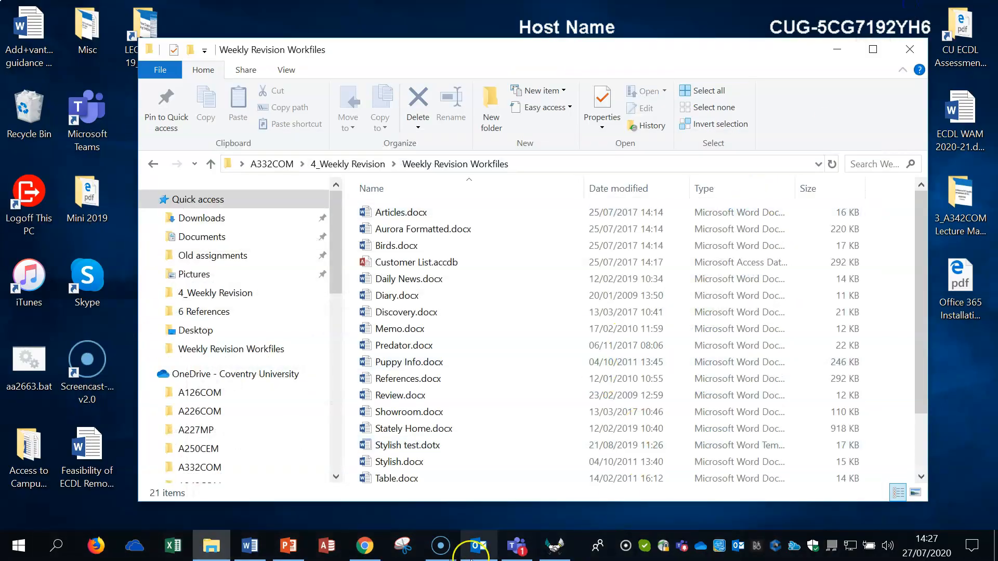
pyautogui.click(253, 548)
pyautogui.scroll(7, 634, 287)
pyautogui.moveTo(991, 337); pyautogui.dragTo(996, 111)
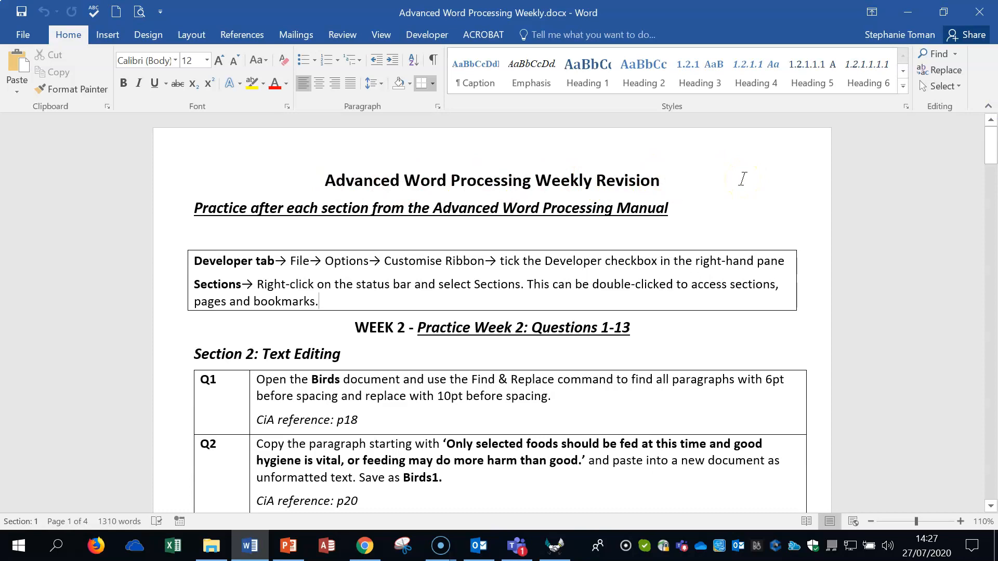
pyautogui.moveTo(986, 151); pyautogui.dragTo(974, 378)
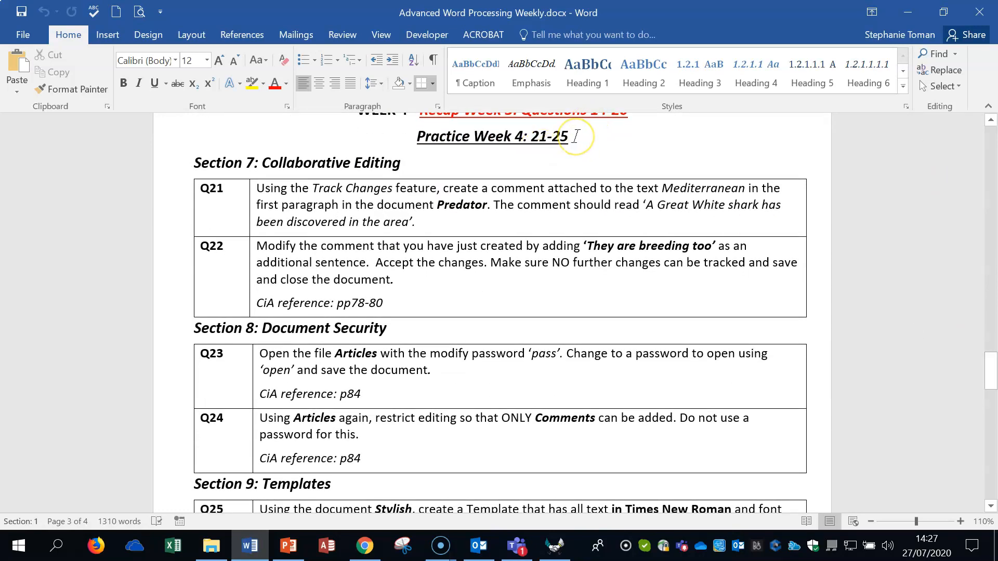
pyautogui.click(180, 200)
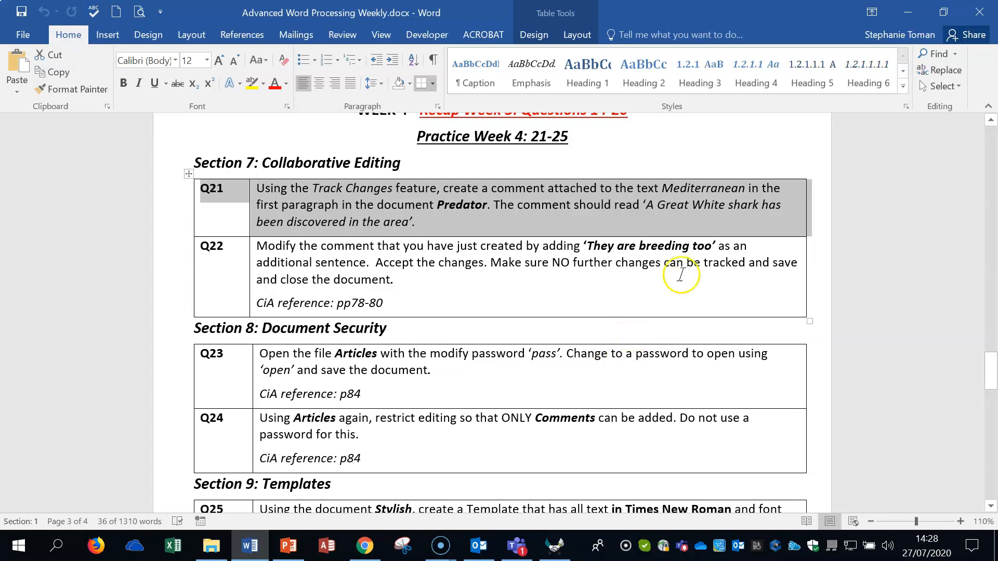
# Open Predator.docx from the Weekly Revision Workfiles folder and attach a new comment to the word "Mediterranean" in the introduction
pyautogui.click(907, 11)
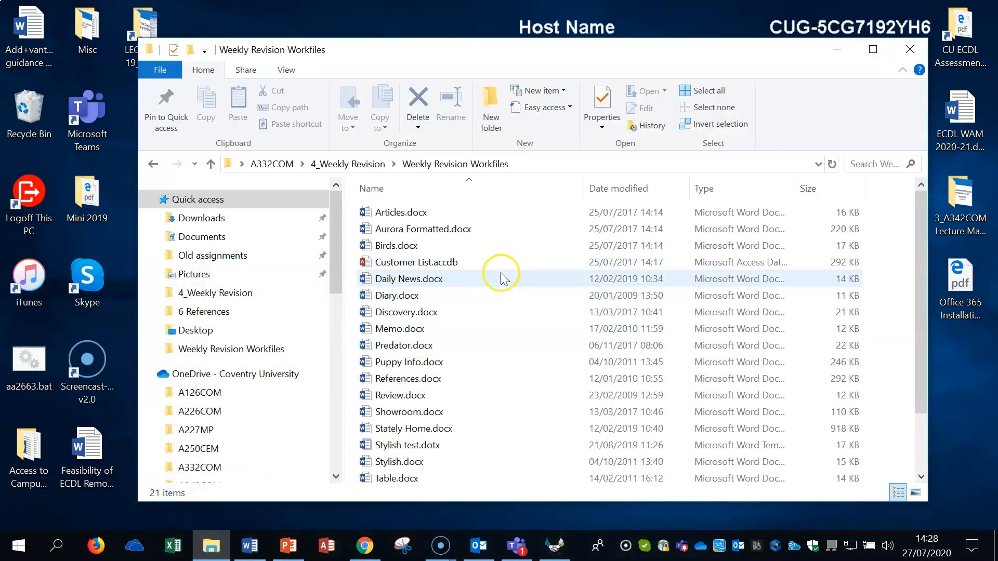
pyautogui.click(400, 348)
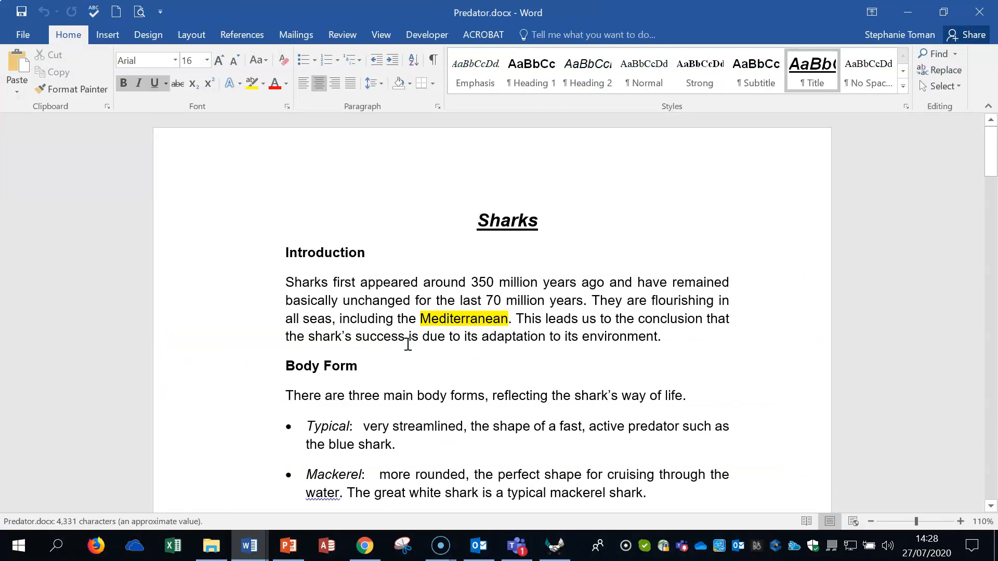
pyautogui.doubleClick(457, 318)
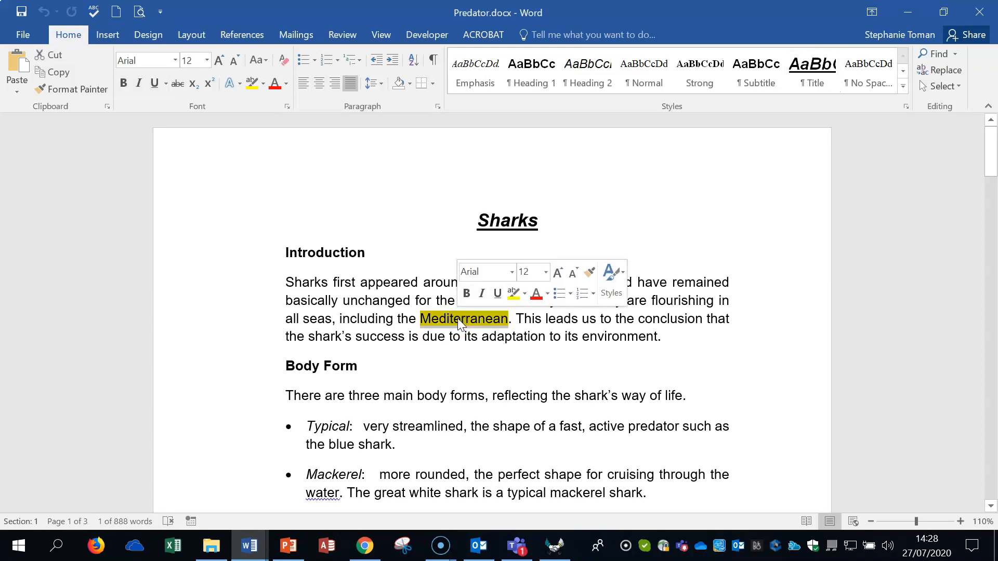
pyautogui.click(341, 35)
pyautogui.click(265, 84)
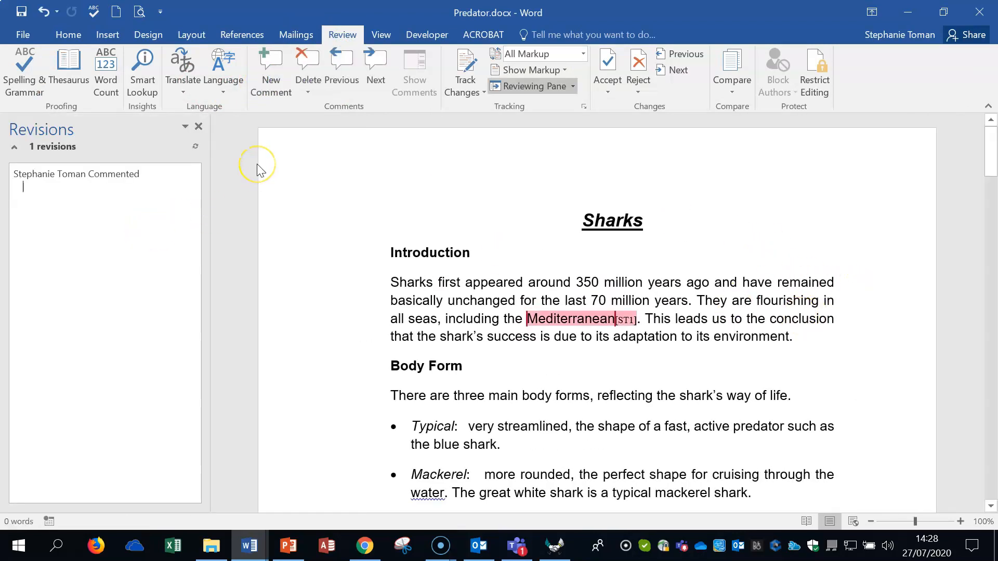
# Set the markup to show revisions in balloons and close the Revisions pane
pyautogui.click(573, 87)
pyautogui.click(560, 69)
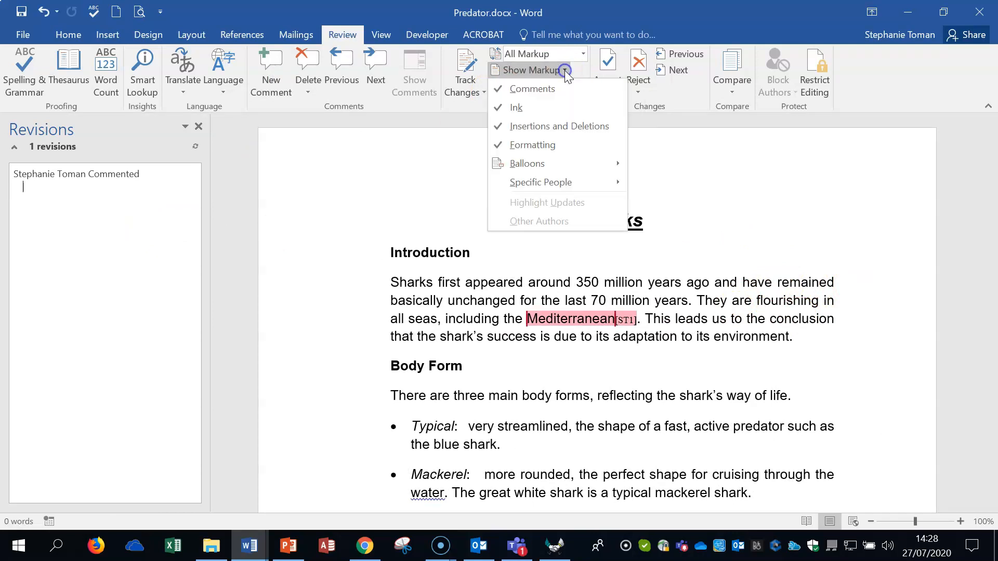
pyautogui.moveTo(571, 169)
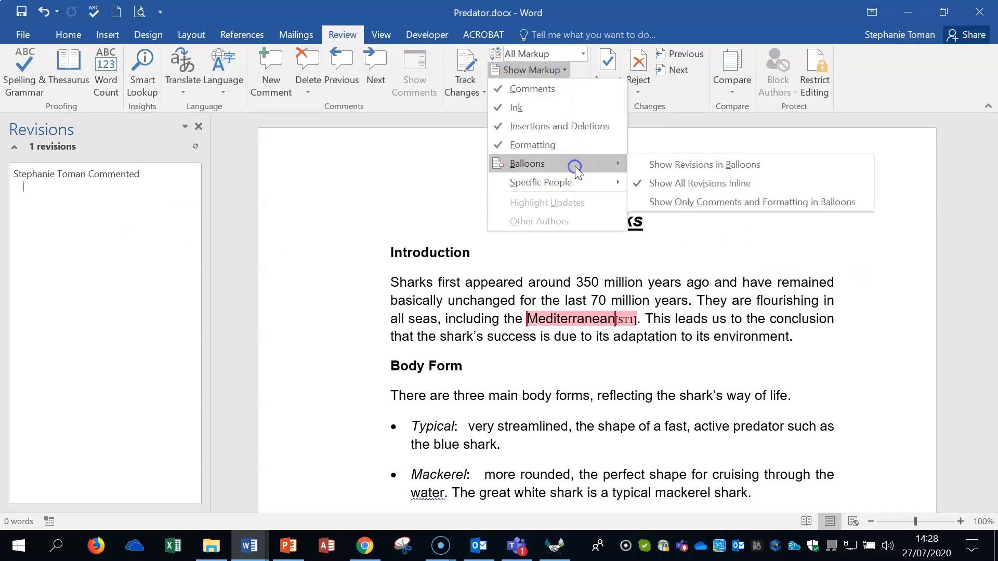
pyautogui.click(710, 164)
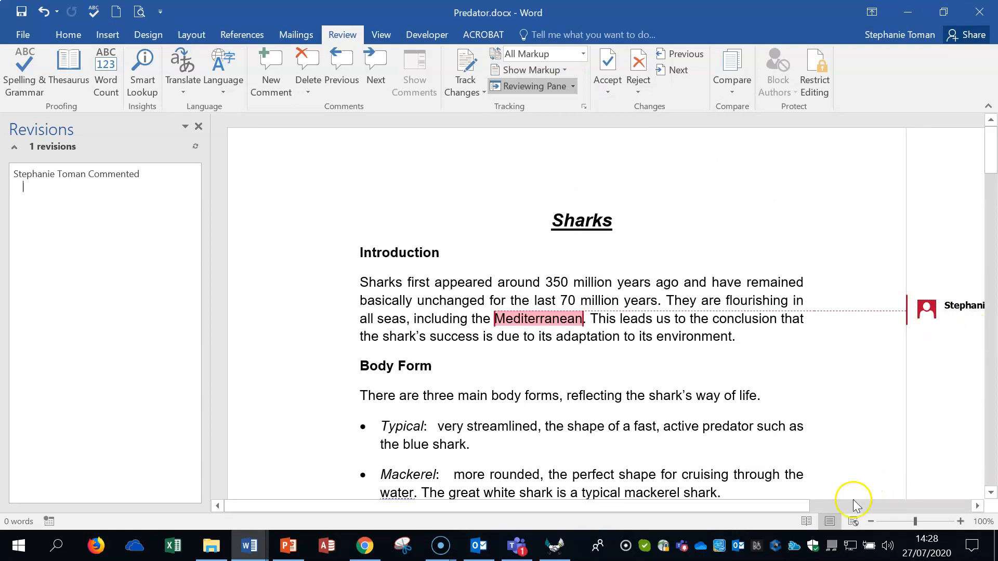
pyautogui.click(199, 126)
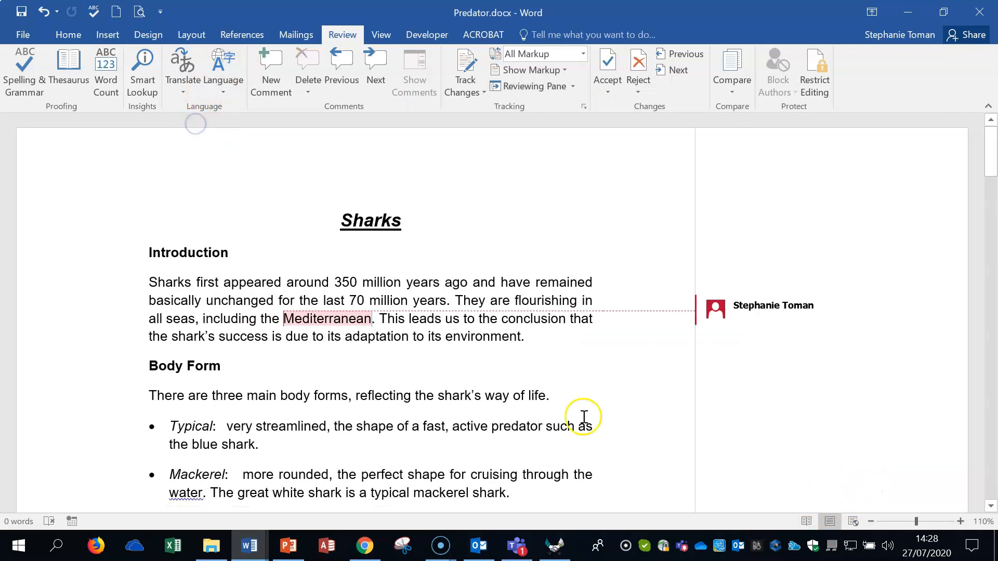
# Enter the sample text "huhuhuhfughfughfughfuh" in the "Mediterranean" comment balloon
pyautogui.click(742, 320)
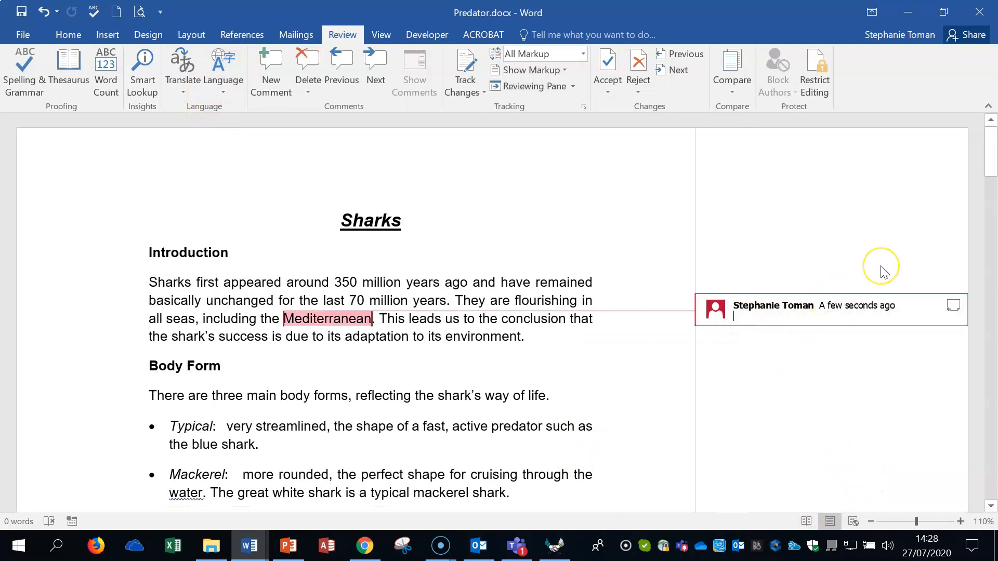
pyautogui.write('huhuhuhfughfughfug')
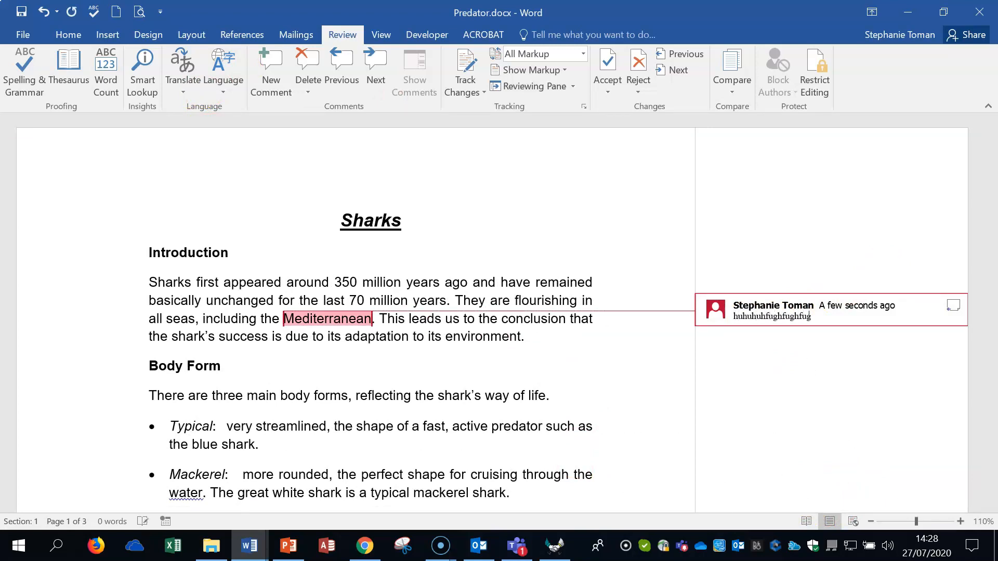
pyautogui.write('hfuh')
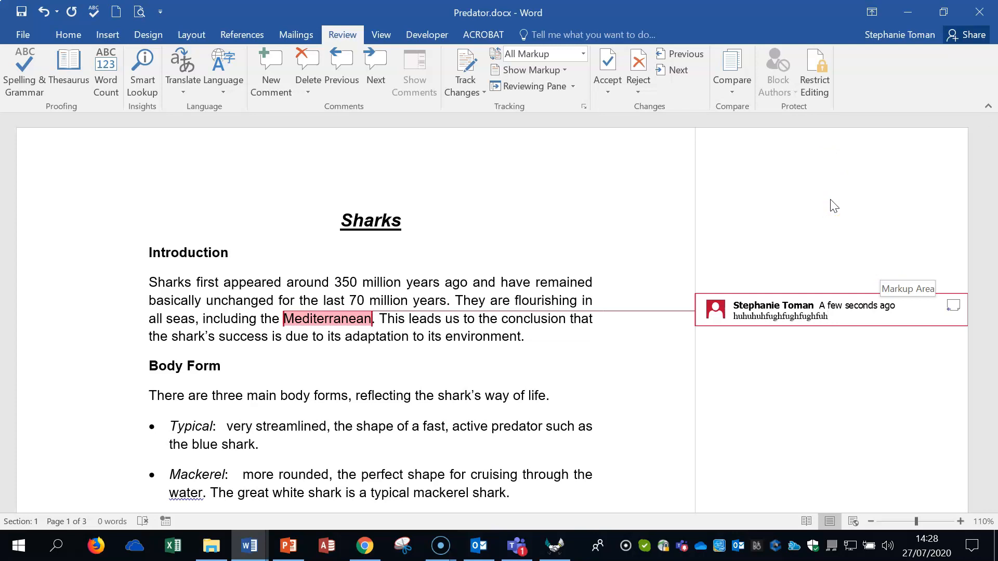
pyautogui.rightClick(830, 316)
pyautogui.click(851, 379)
pyautogui.click(872, 398)
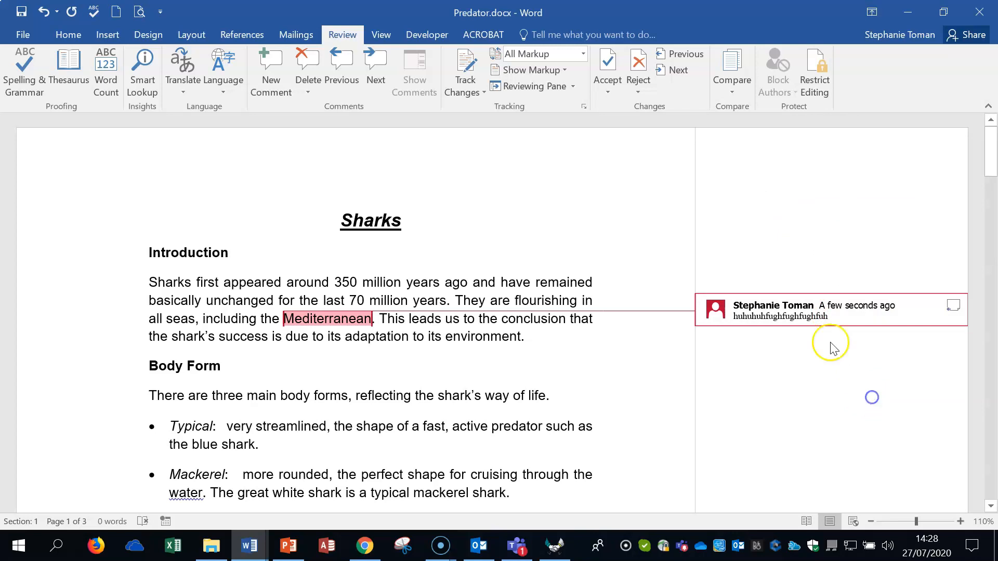
pyautogui.rightClick(814, 311)
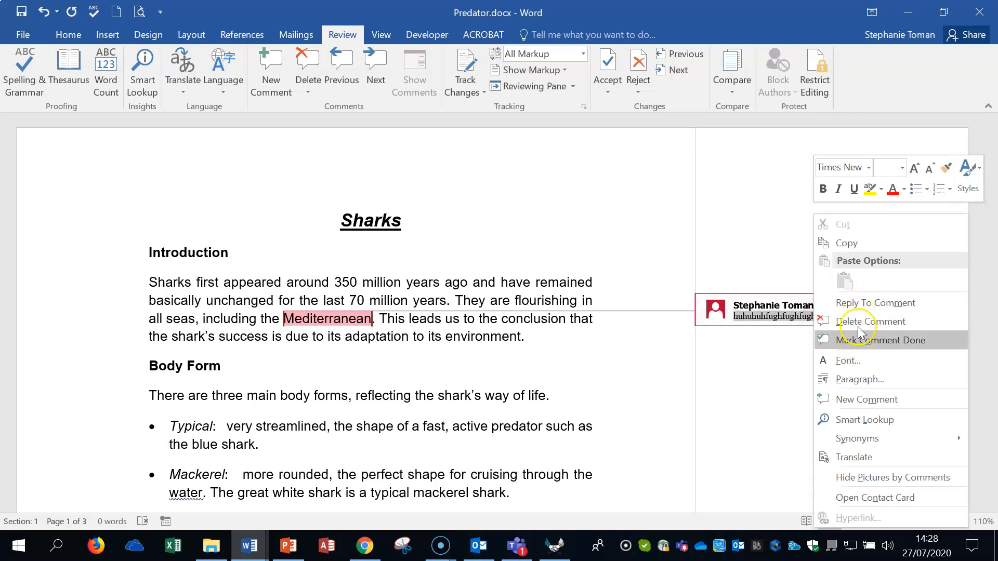
pyautogui.click(802, 317)
pyautogui.click(831, 317)
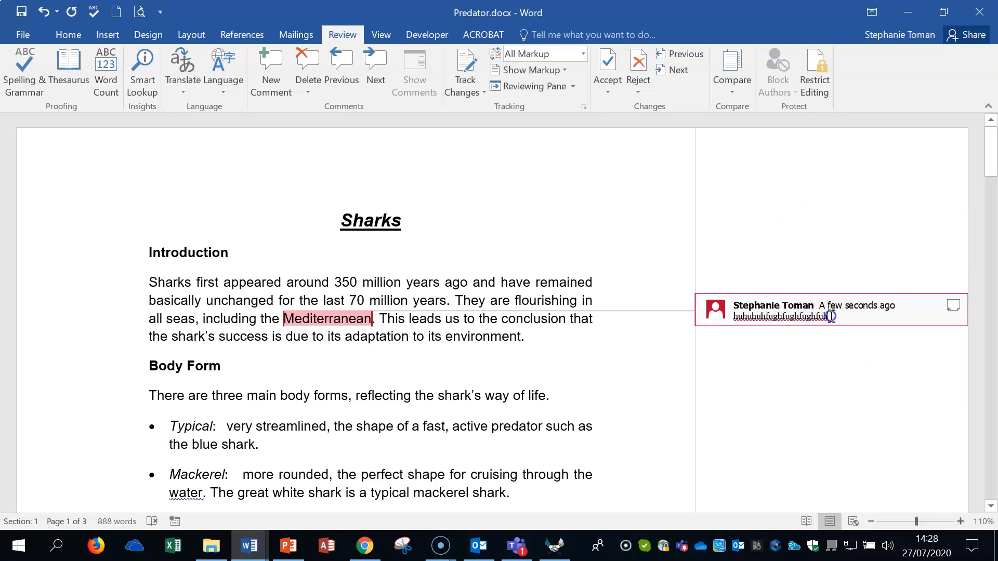
# Replace the comment's text with "Jijijijijij okokok"
pyautogui.doubleClick(800, 316)
pyautogui.click(806, 316)
pyautogui.doubleClick(806, 316)
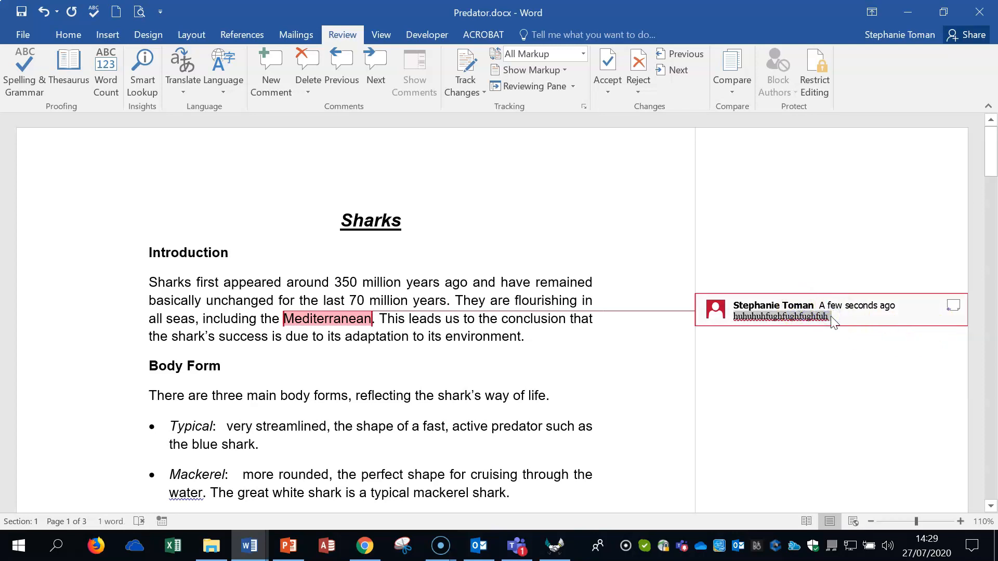
pyautogui.write('jijijijijij')
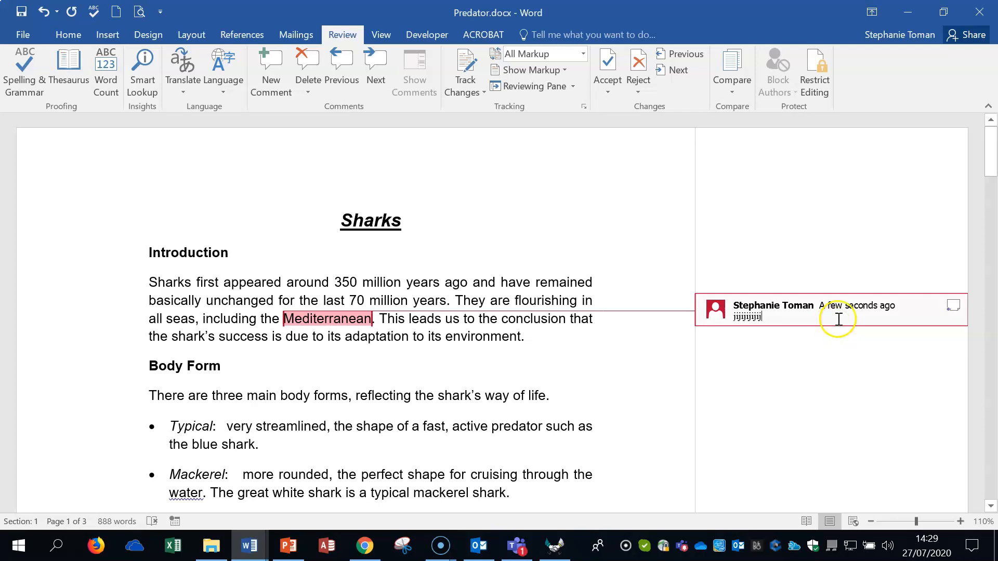
pyautogui.write(' okokok')
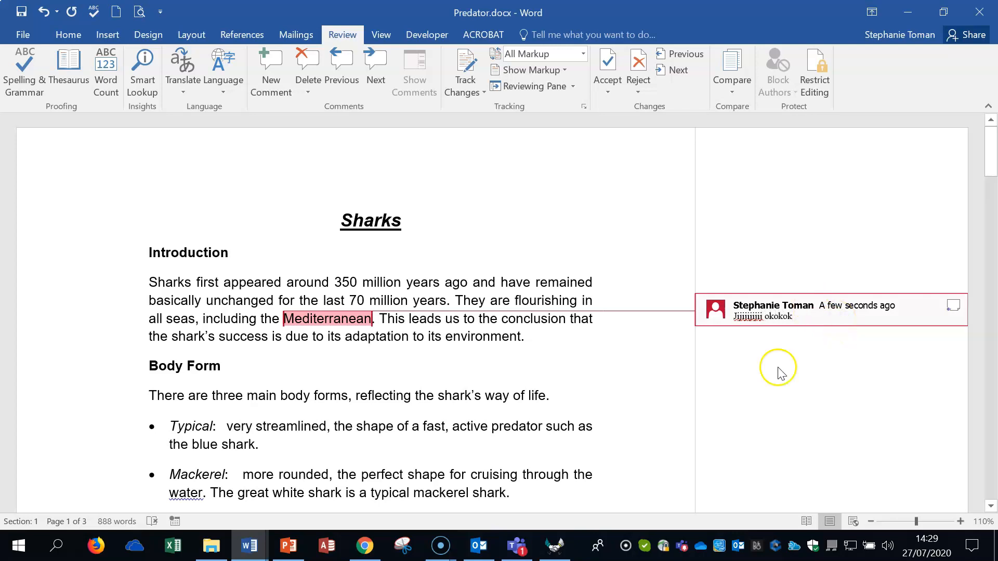
# Return to Predator.docx from the question sheet, accept the tracked change and turn off Track Changes
pyautogui.click(907, 13)
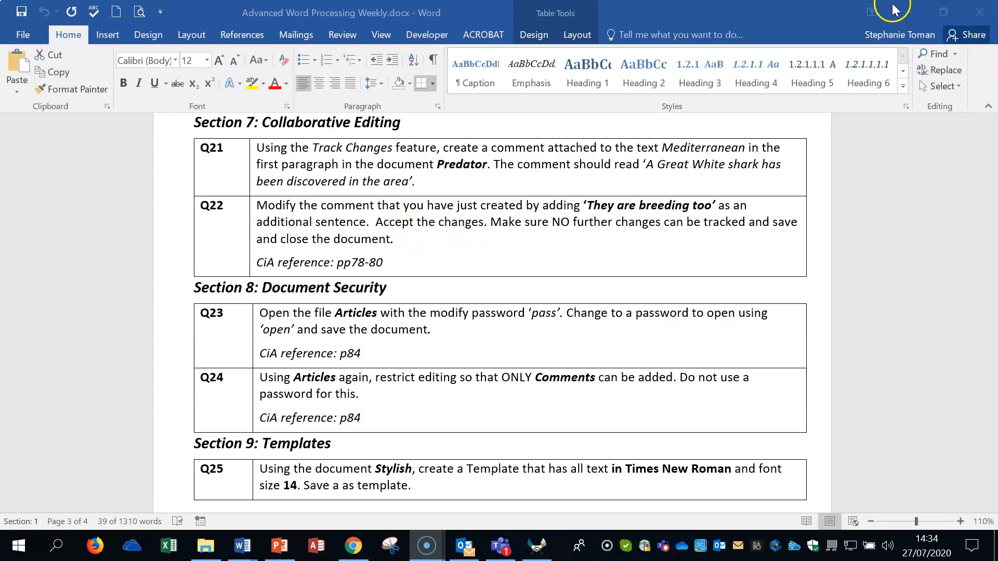
pyautogui.click(905, 11)
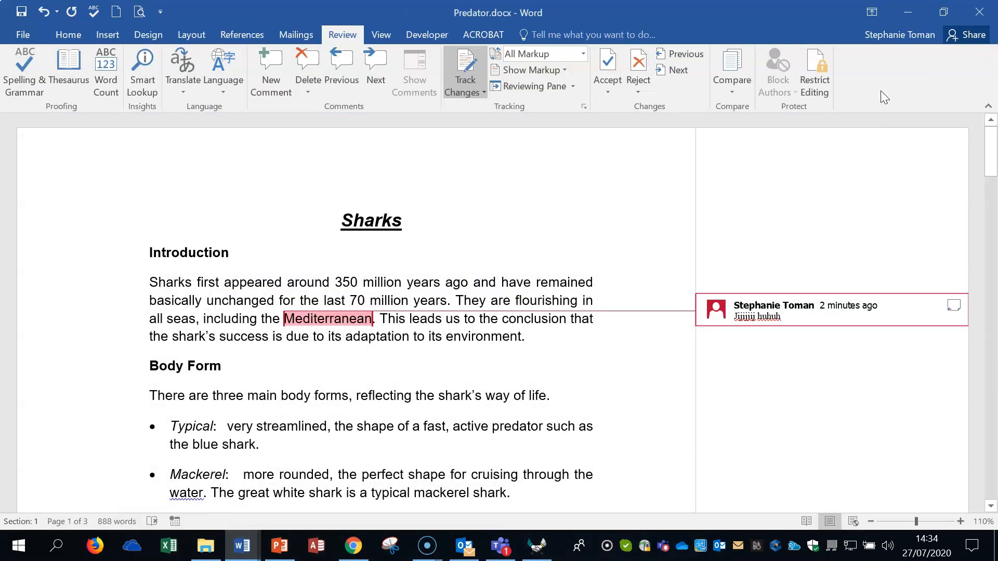
pyautogui.click(608, 94)
pyautogui.click(666, 109)
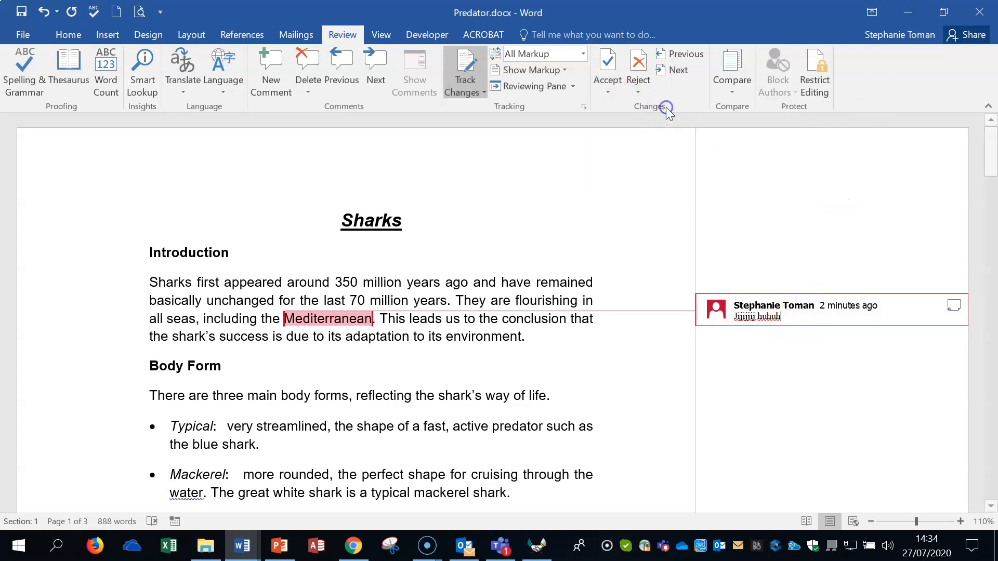
pyautogui.click(461, 69)
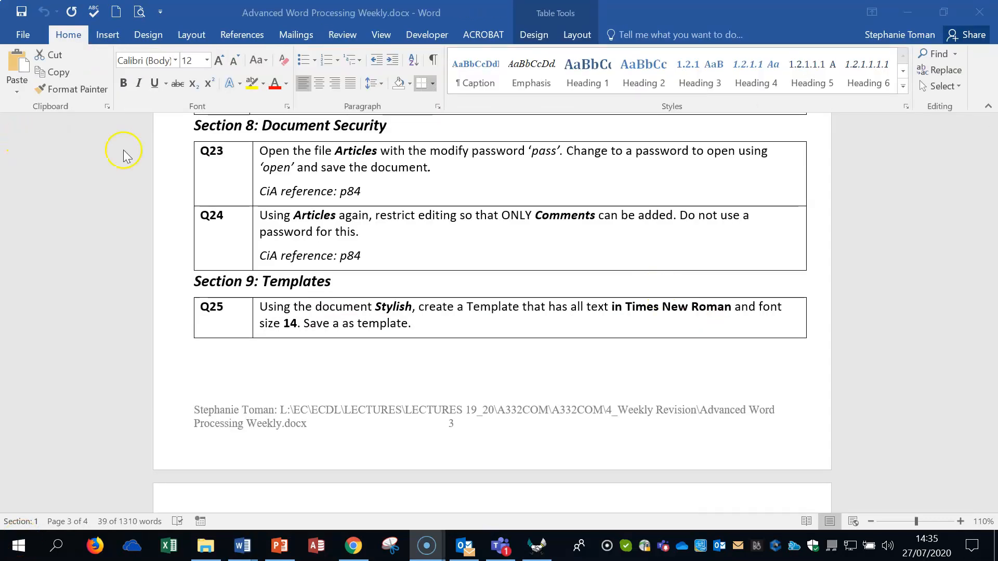
# Highlight the Q23 row in the question sheet, and open Articles.docx from the workfiles folder by entering its modify password
pyautogui.click(169, 176)
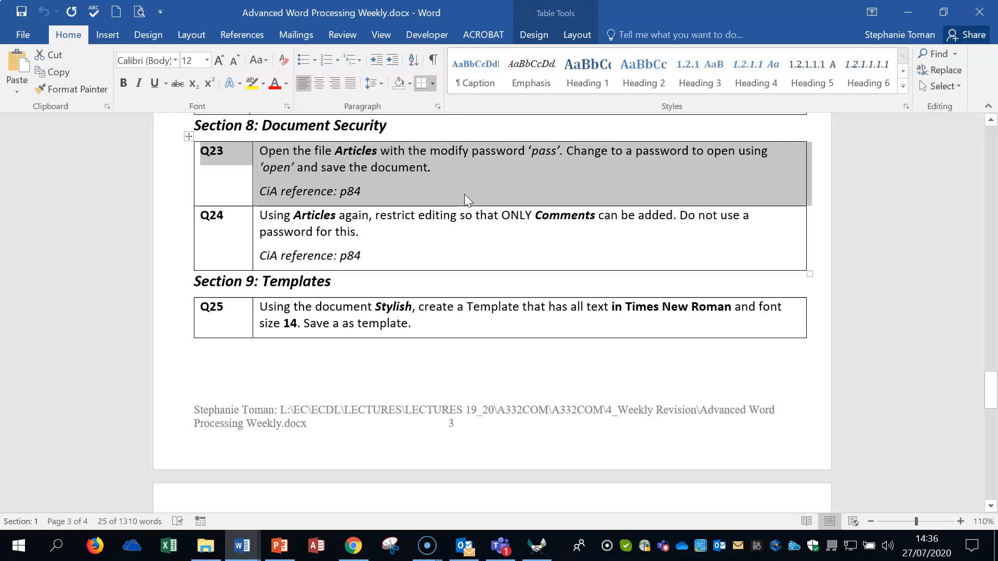
pyautogui.click(908, 11)
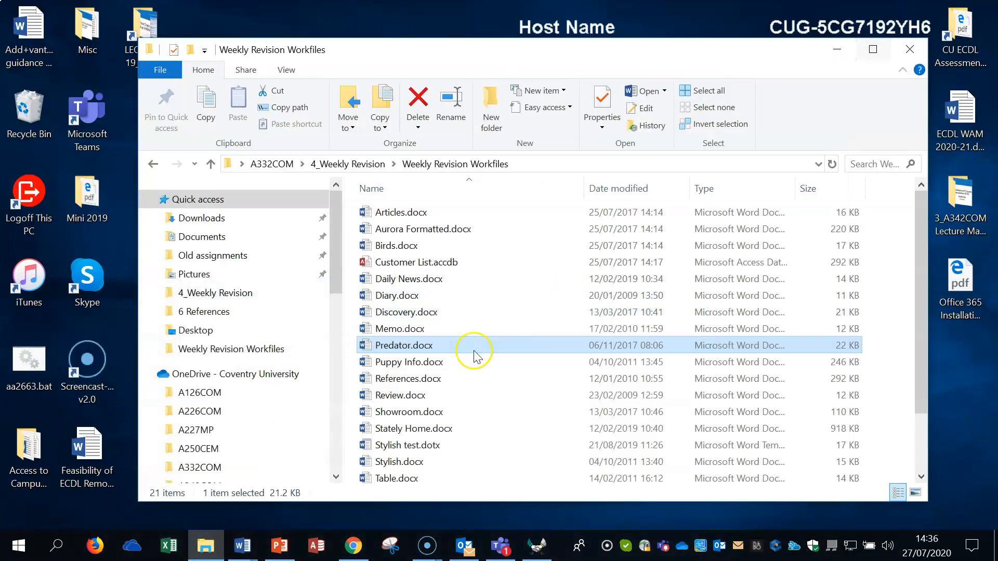
pyautogui.doubleClick(413, 212)
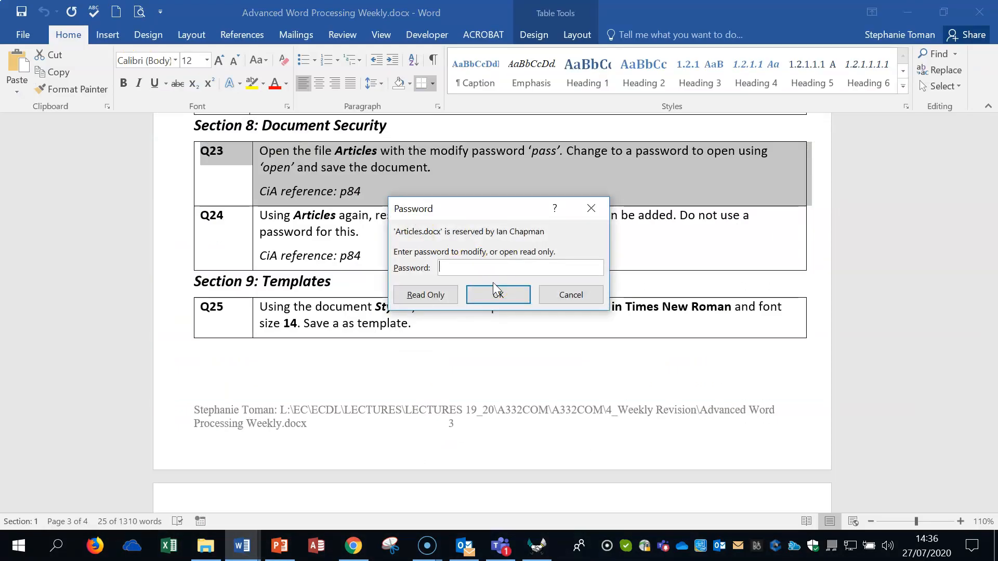
pyautogui.write('pass')
pyautogui.click(514, 361)
pyautogui.click(496, 296)
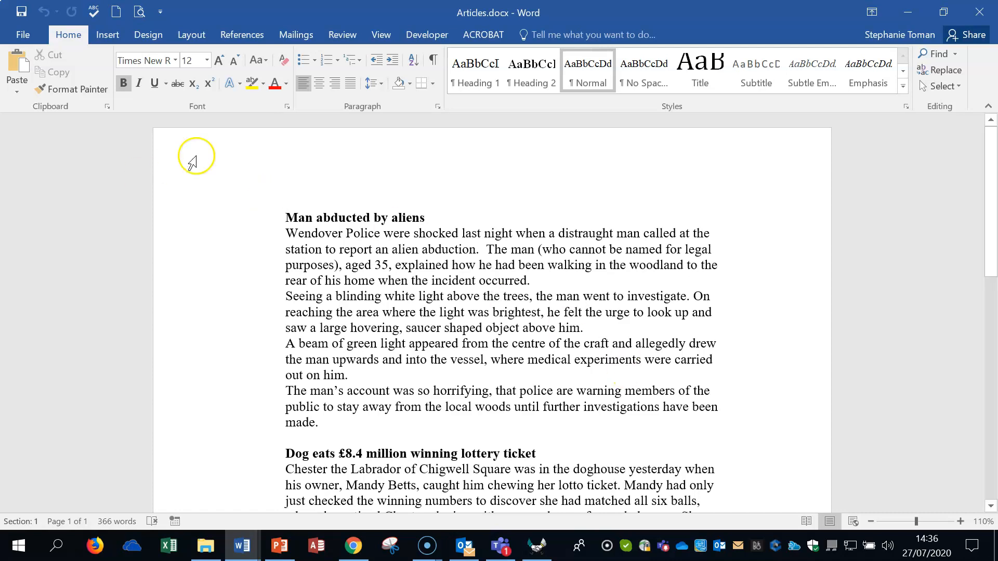
# Start saving a copy of Articles.docx on this PC and clear the password to modify in its General Options
pyautogui.click(23, 34)
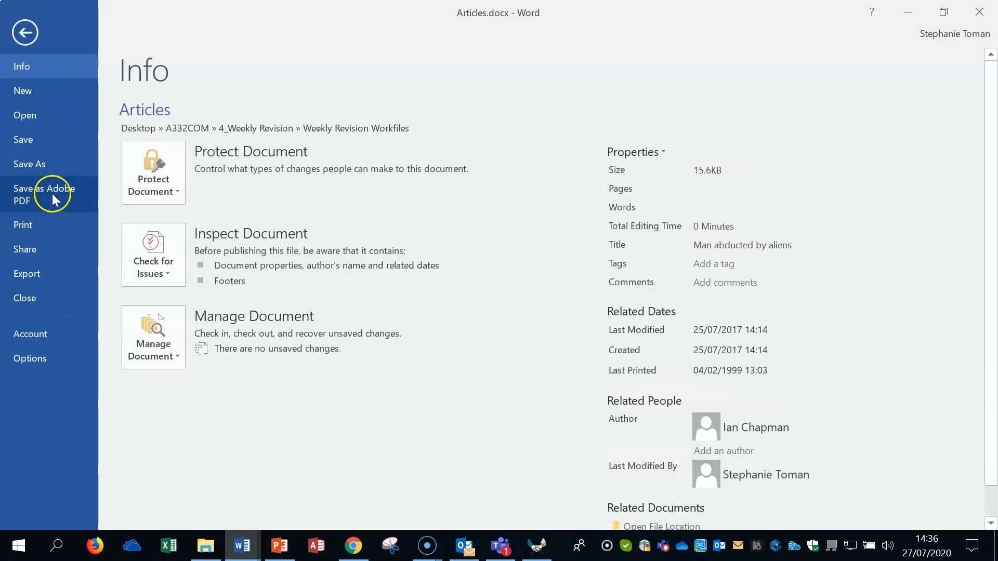
pyautogui.click(35, 163)
pyautogui.click(200, 407)
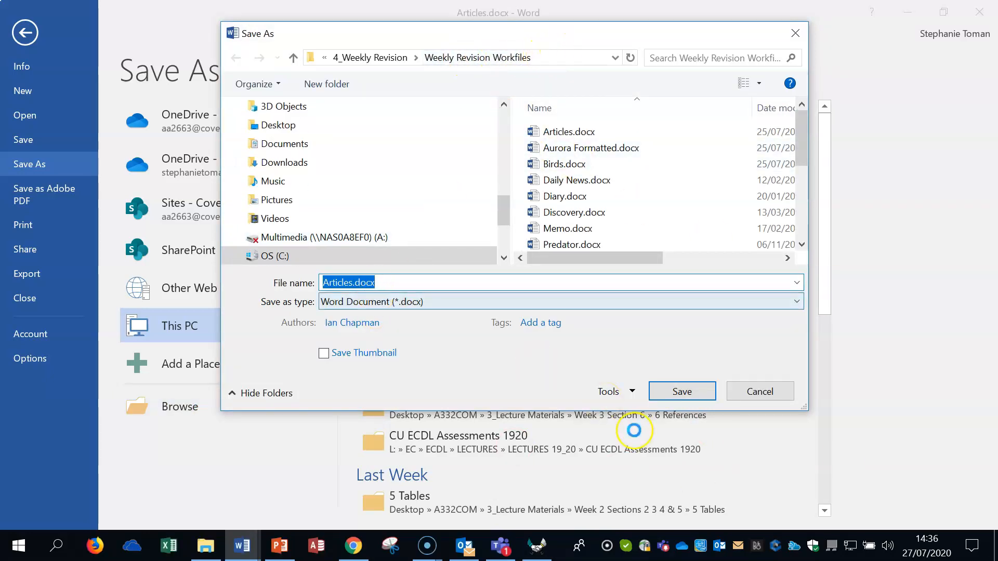
pyautogui.click(632, 391)
pyautogui.click(645, 441)
pyautogui.moveTo(379, 185); pyautogui.dragTo(309, 181)
pyautogui.press('BackSpace')
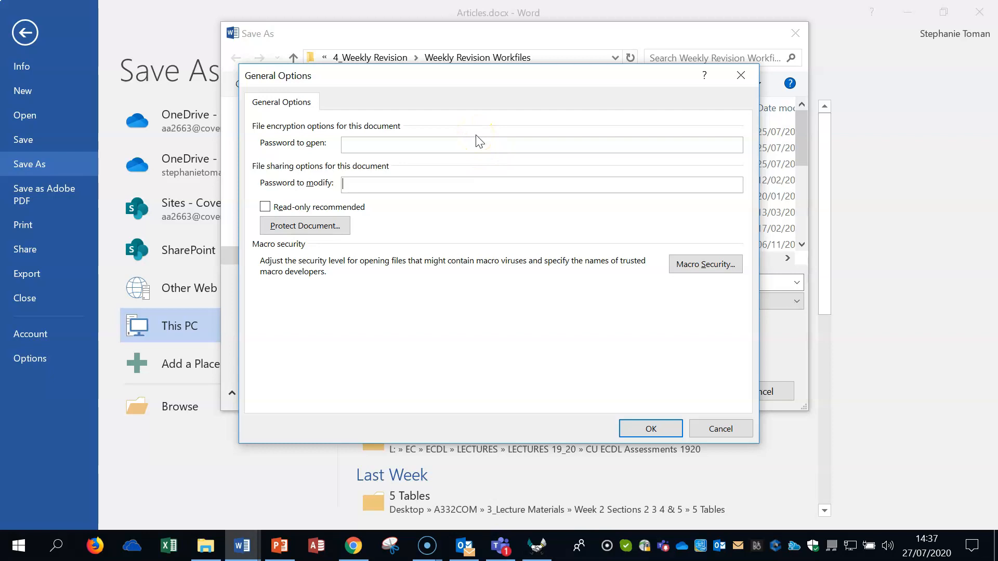
# Enter and confirm a password to open for Articles.docx, and save the document under the same name
pyautogui.click(358, 141)
pyautogui.write('pass')
pyautogui.click(650, 430)
pyautogui.write('pa')
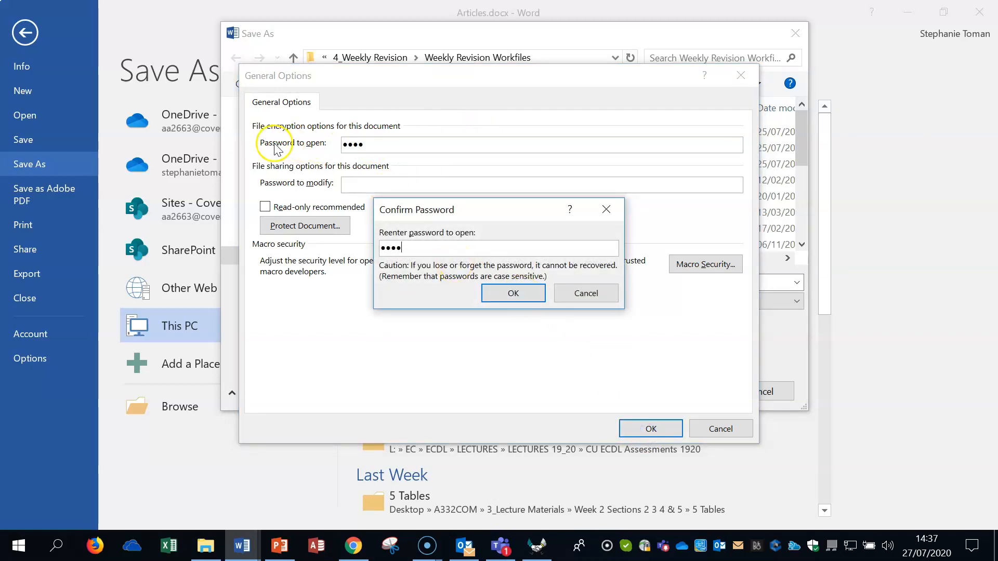
pyautogui.click(513, 293)
pyautogui.click(691, 393)
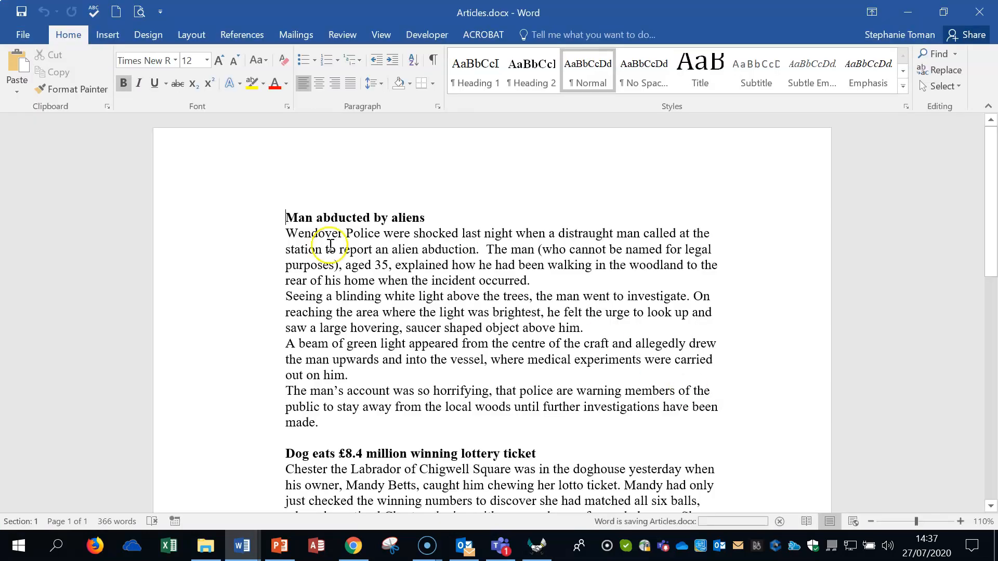
pyautogui.click(504, 209)
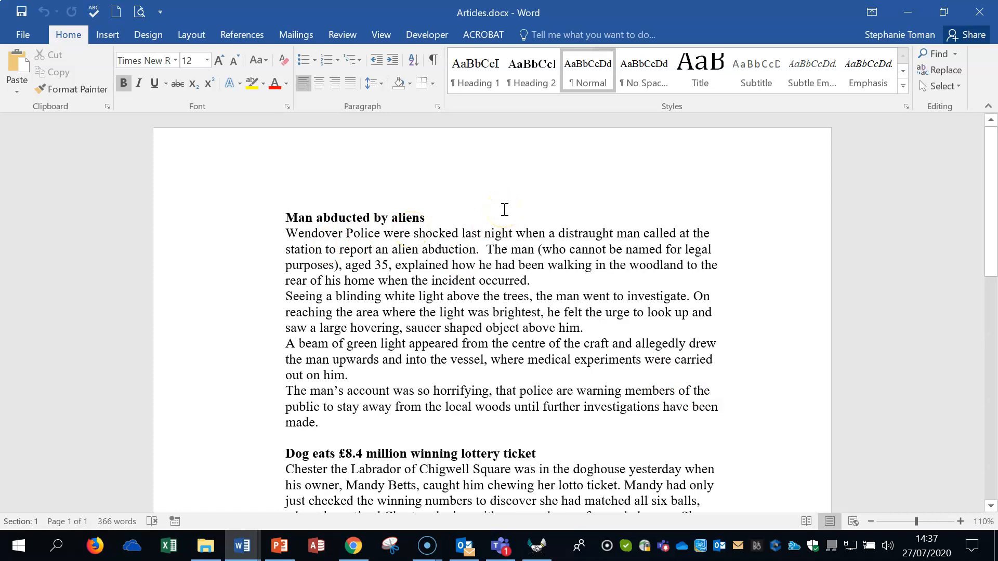
# Close Articles.docx and highlight the Q24 row in the question sheet
pyautogui.click(528, 243)
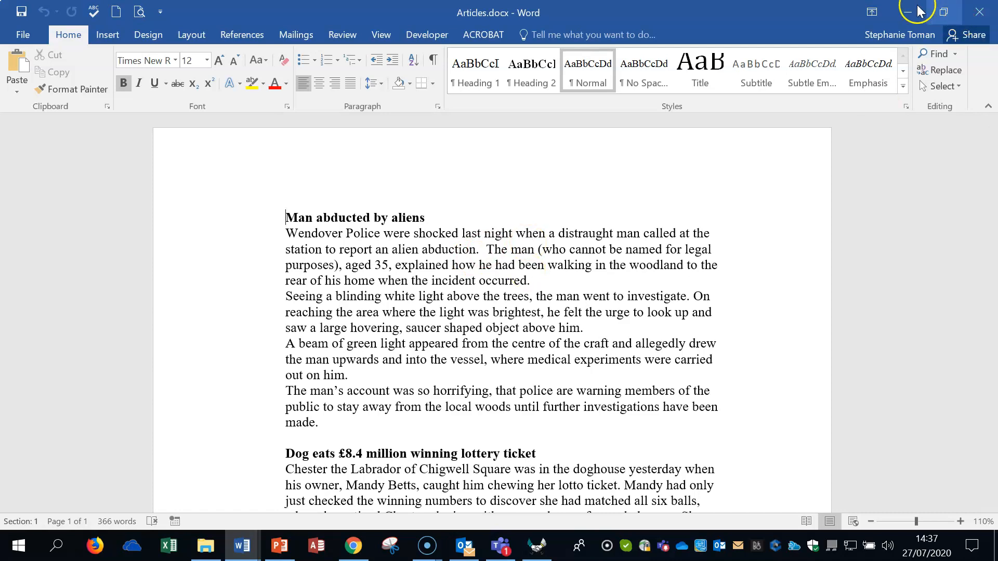
pyautogui.click(979, 11)
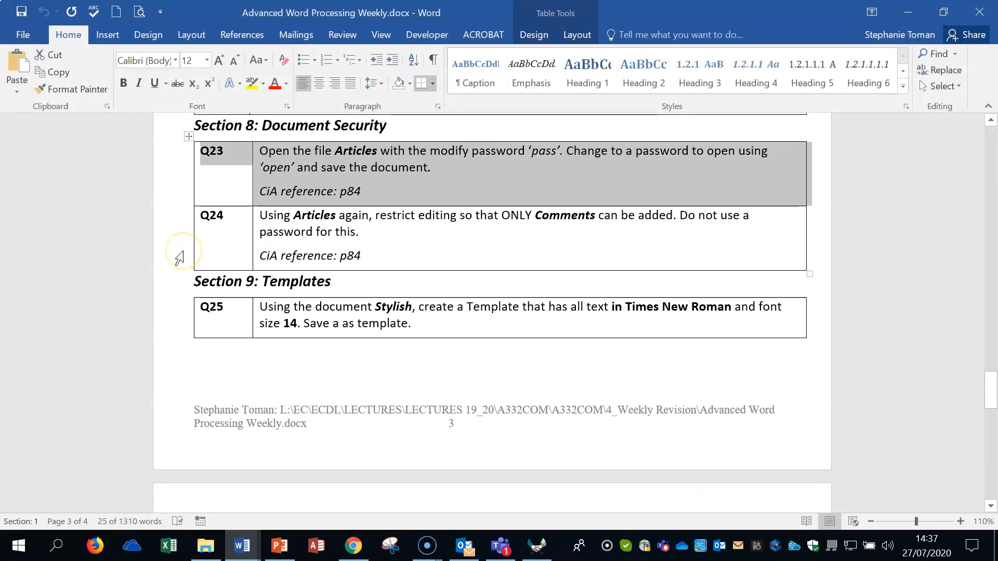
pyautogui.click(181, 257)
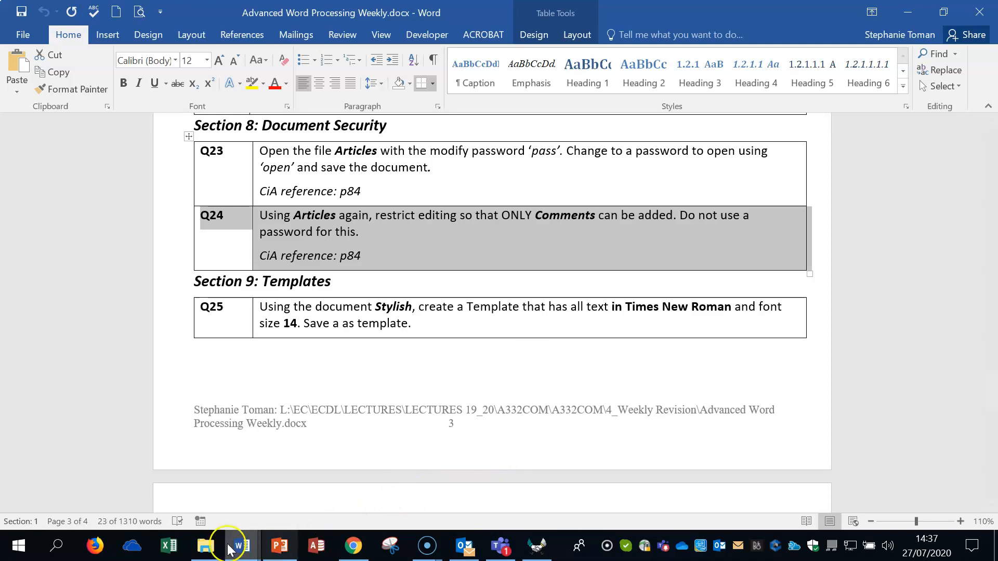
# Reopen Articles.docx from the workfiles folder by entering its password to open
pyautogui.click(205, 546)
pyautogui.doubleClick(445, 212)
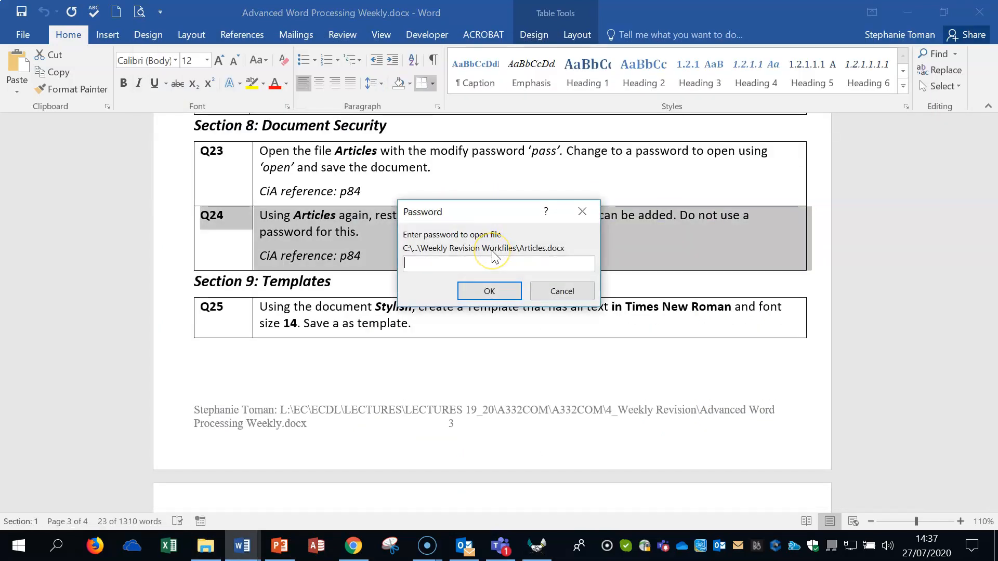
pyautogui.write('pas')
pyautogui.click(509, 296)
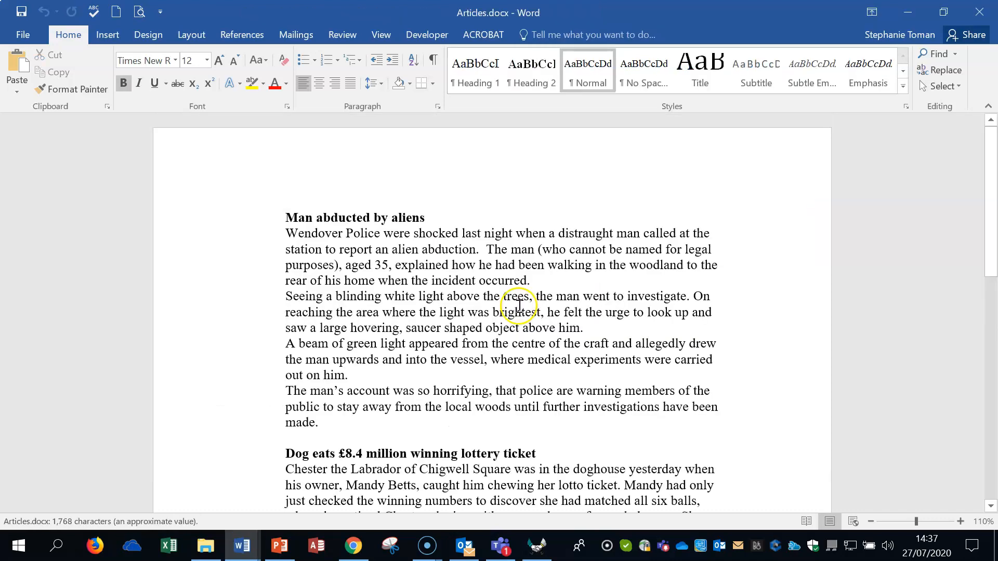
# Set the editing restrictions of Articles.docx to allow only Comments
pyautogui.click(338, 35)
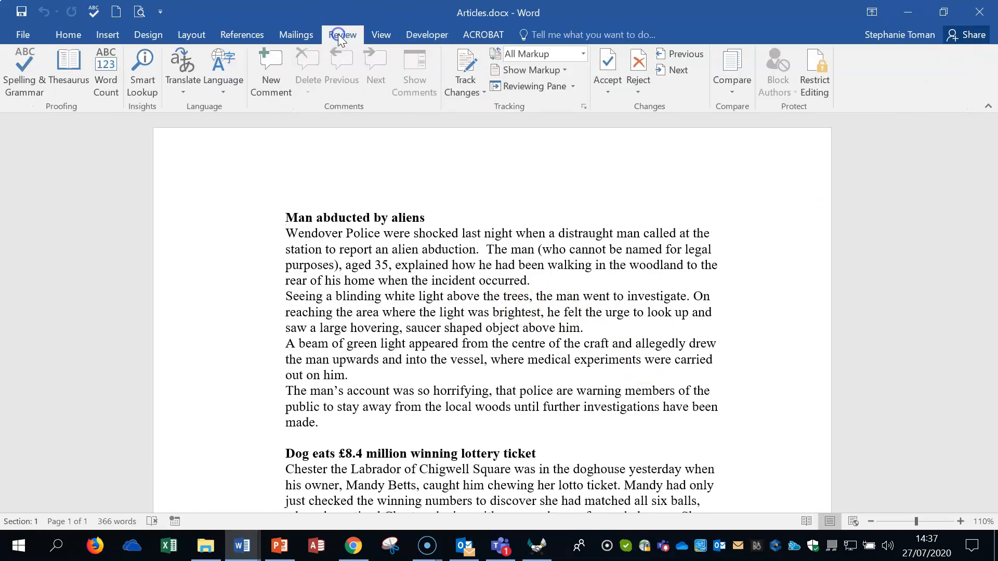
pyautogui.click(818, 94)
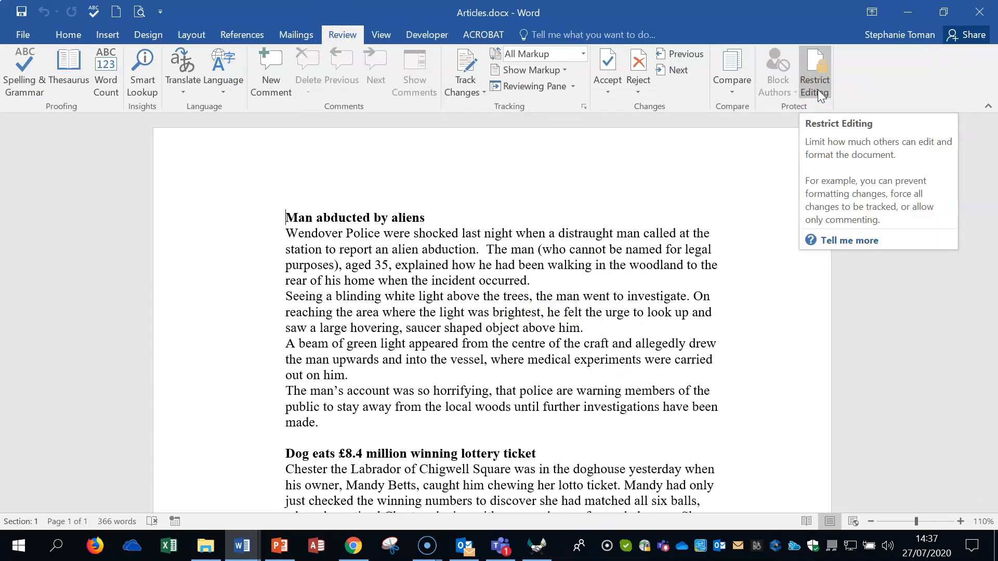
pyautogui.click(818, 94)
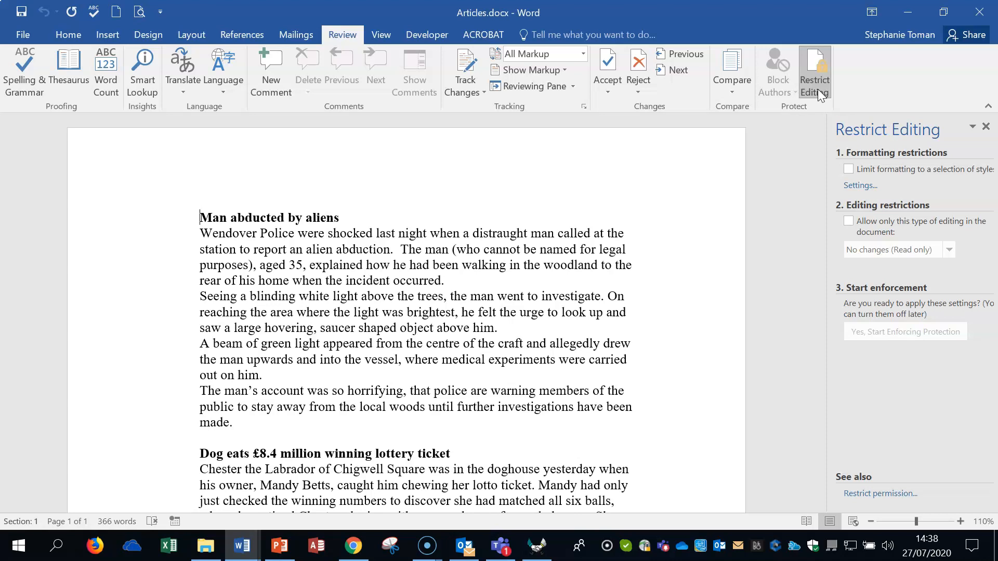
pyautogui.click(848, 221)
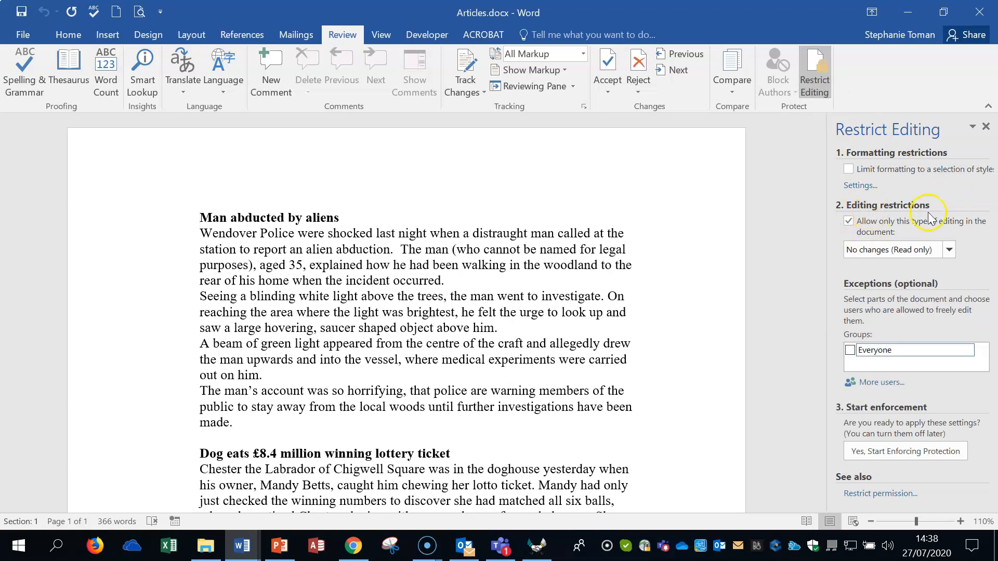
pyautogui.click(949, 250)
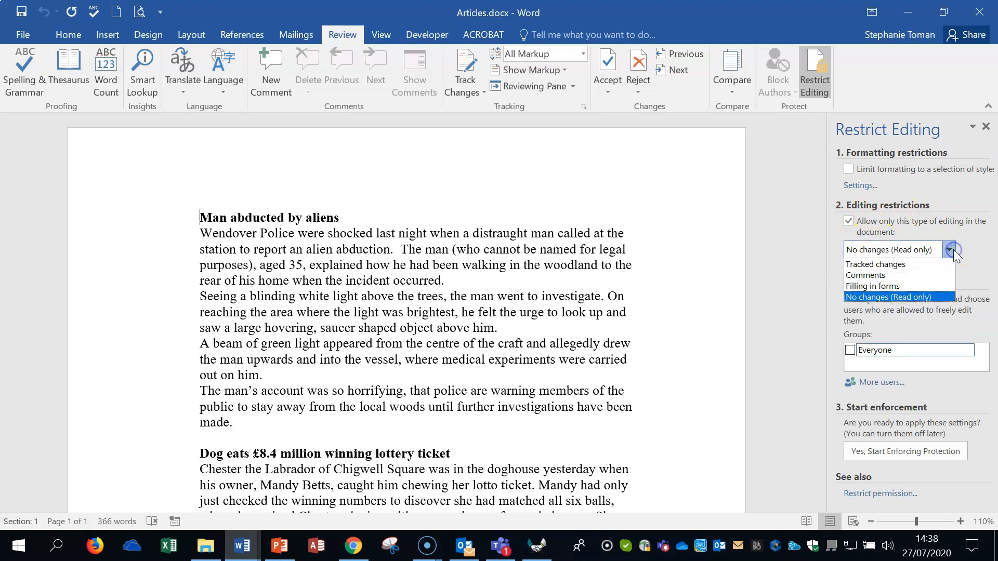
pyautogui.click(908, 278)
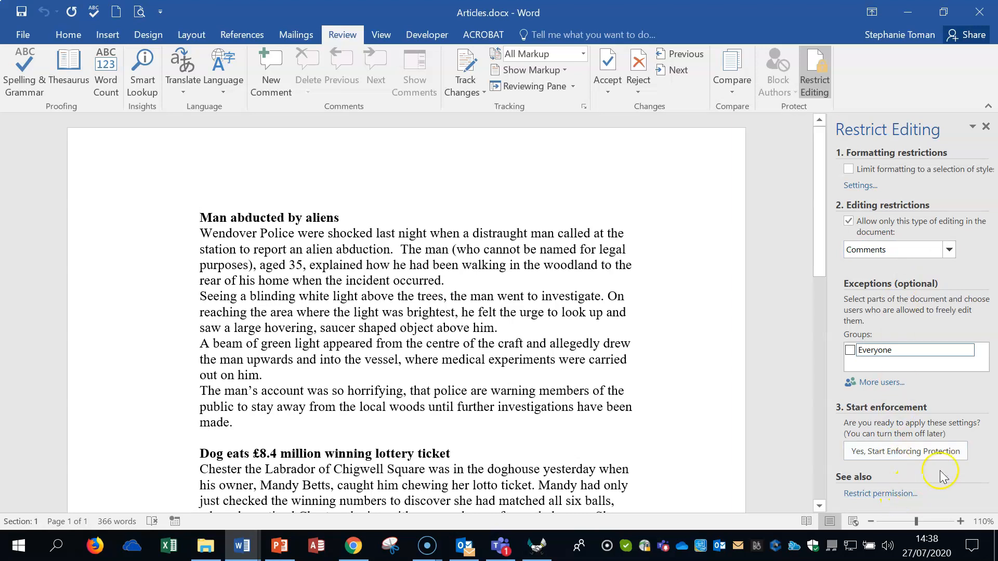
# Start enforcing the editing protection on Articles.docx with the password fields left blank
pyautogui.click(904, 455)
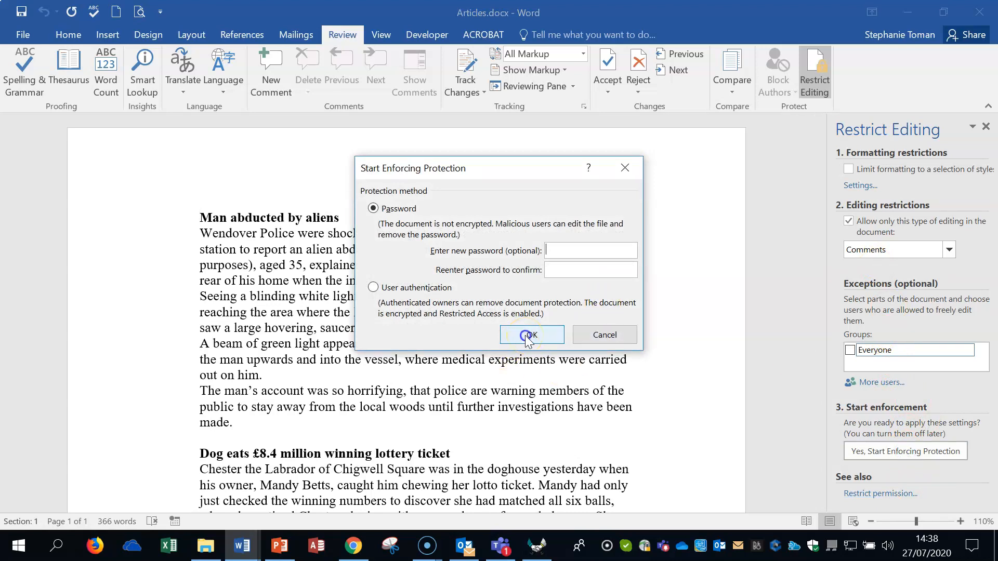
pyautogui.click(527, 335)
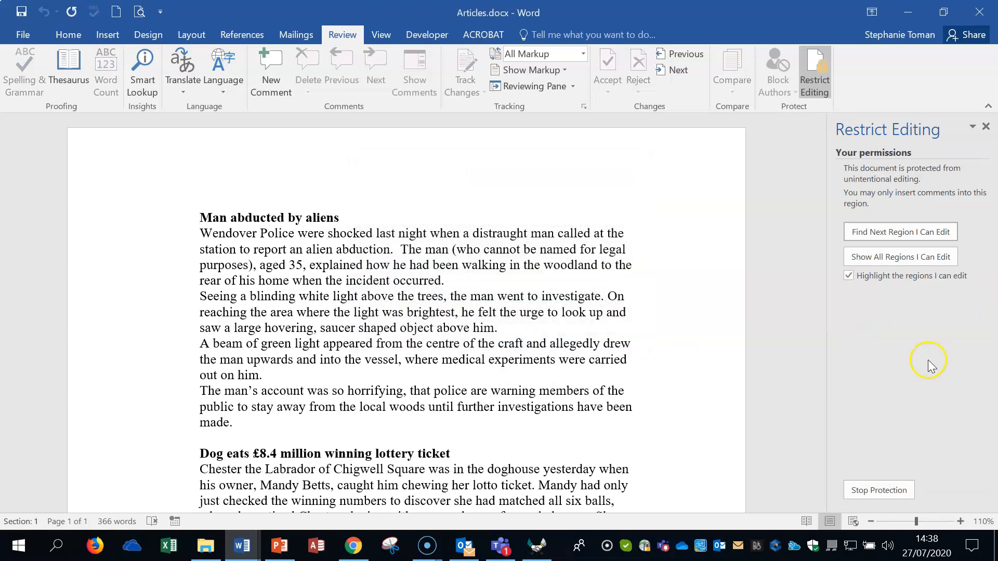
pyautogui.click(871, 493)
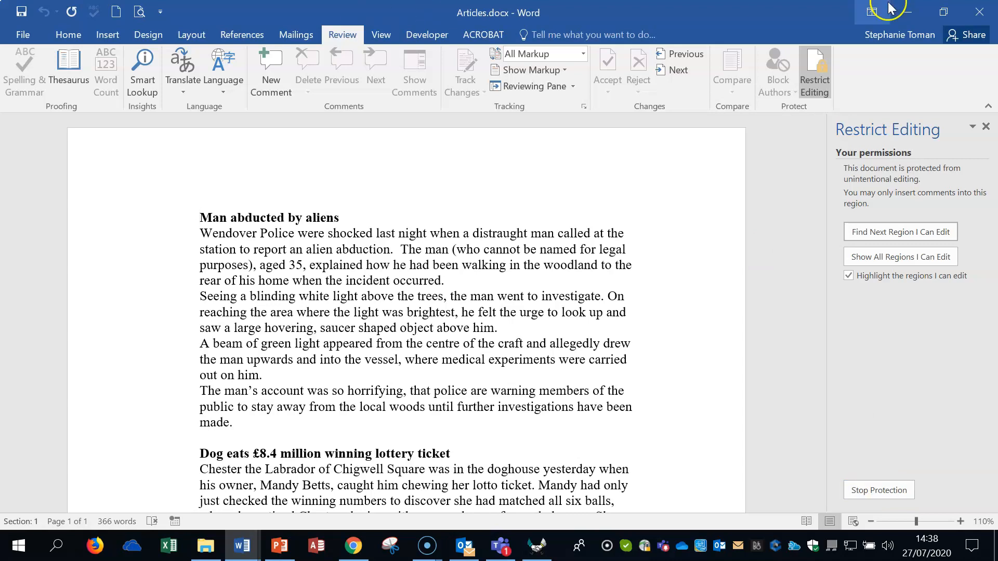
# Close Articles.docx and highlight the Q25 row in the question sheet
pyautogui.click(979, 11)
pyautogui.click(497, 307)
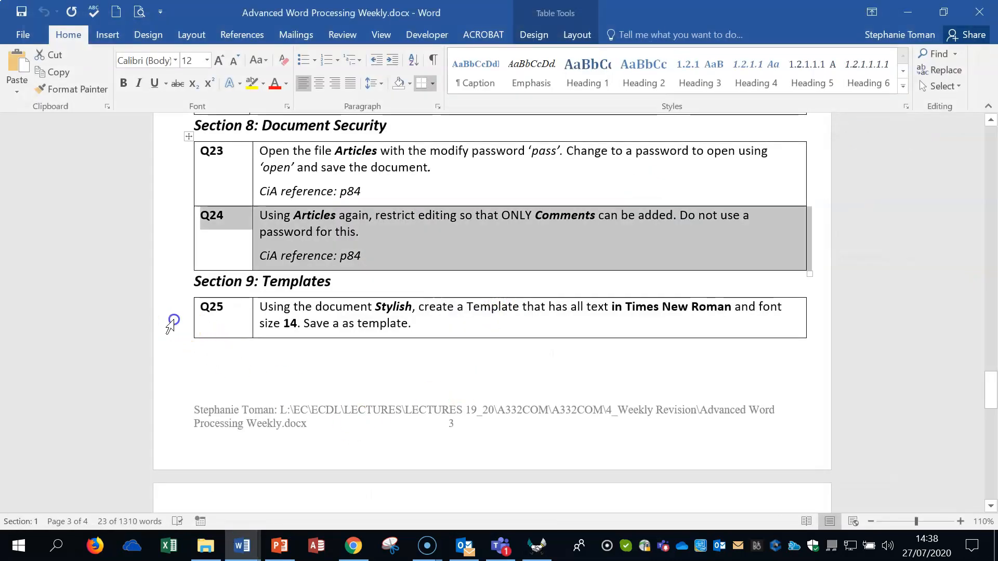
pyautogui.click(170, 326)
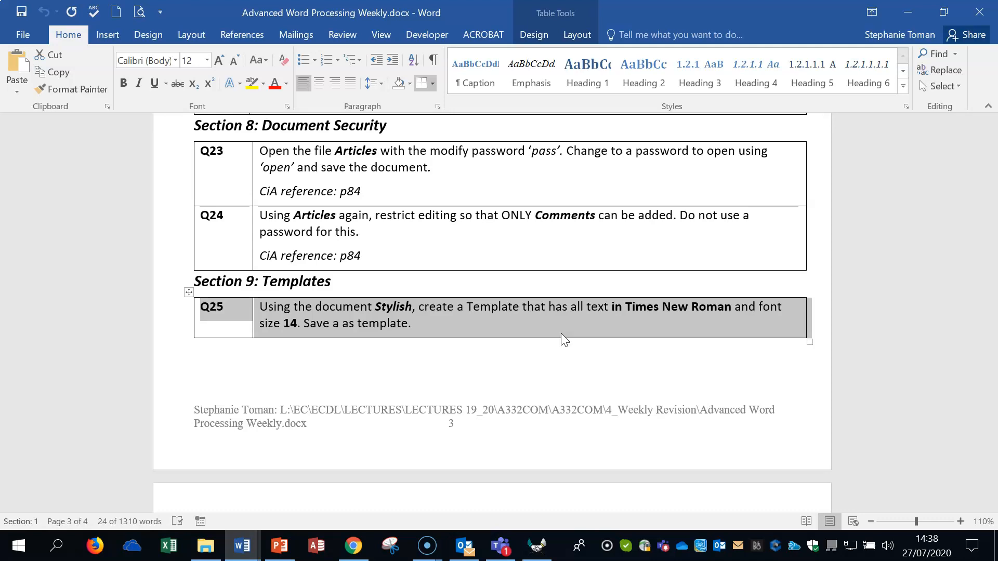
# Open Stylish.docx from the workfiles folder and change all its text to Times New Roman
pyautogui.click(908, 12)
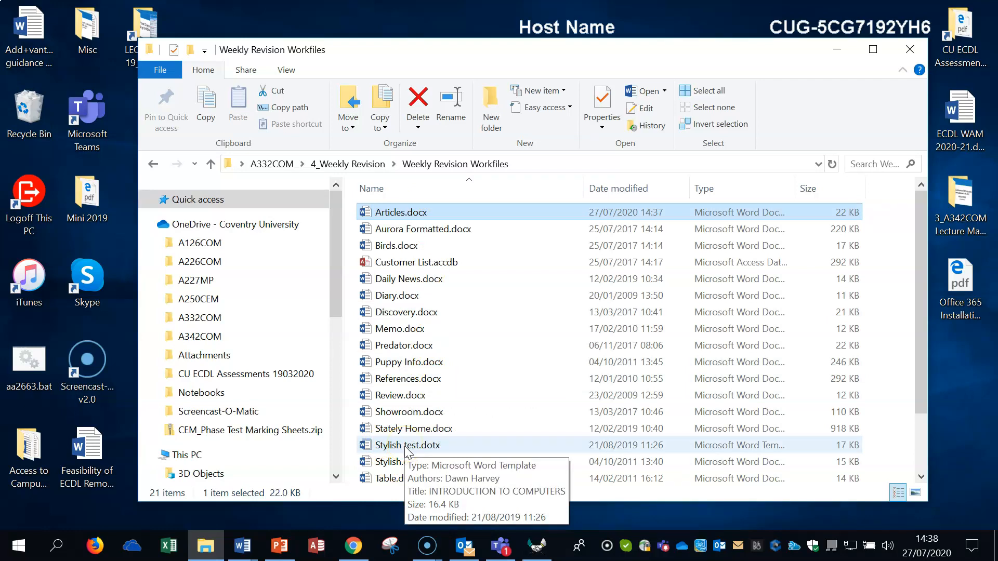
pyautogui.doubleClick(510, 462)
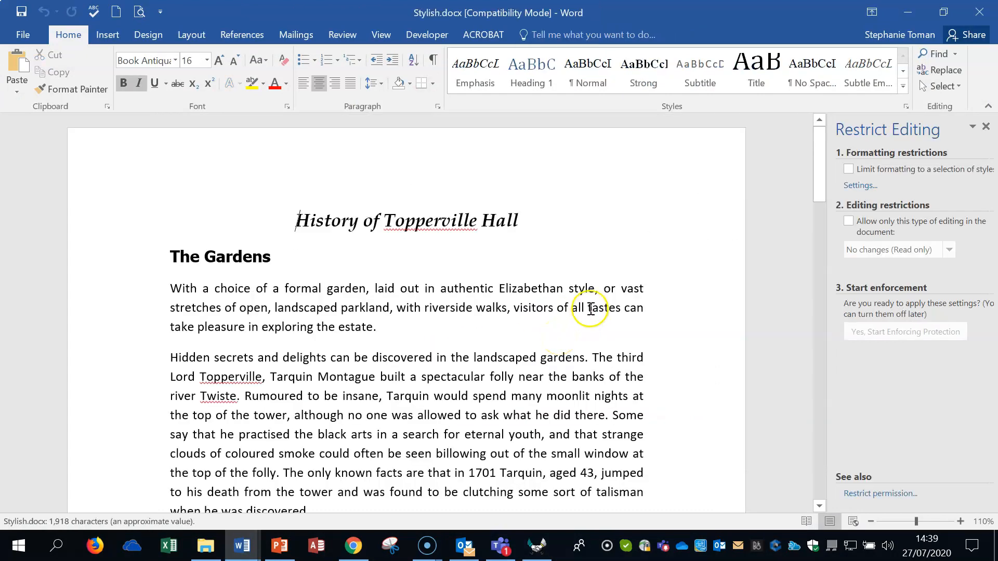
pyautogui.hotkey('ctrl', 'a')
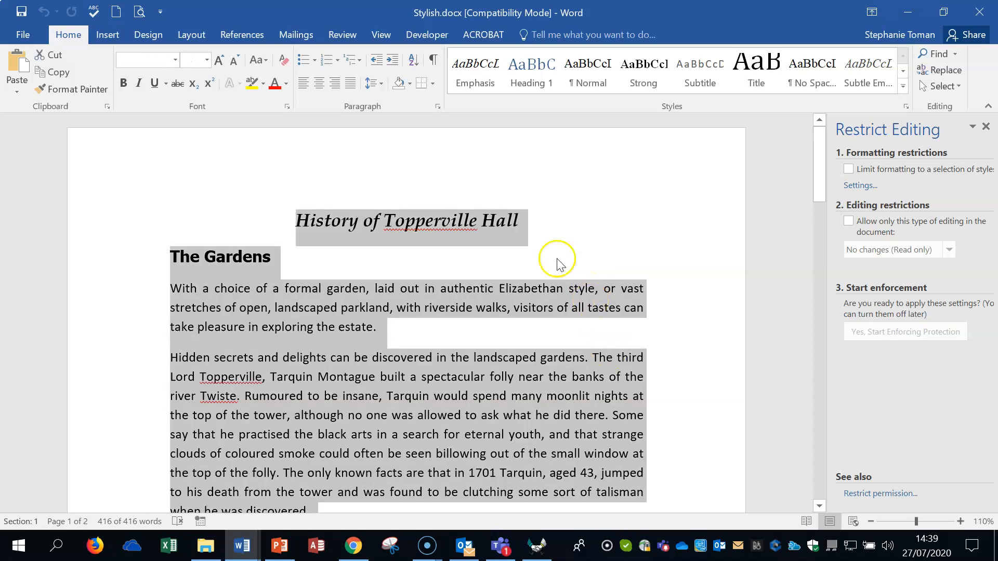
pyautogui.click(176, 60)
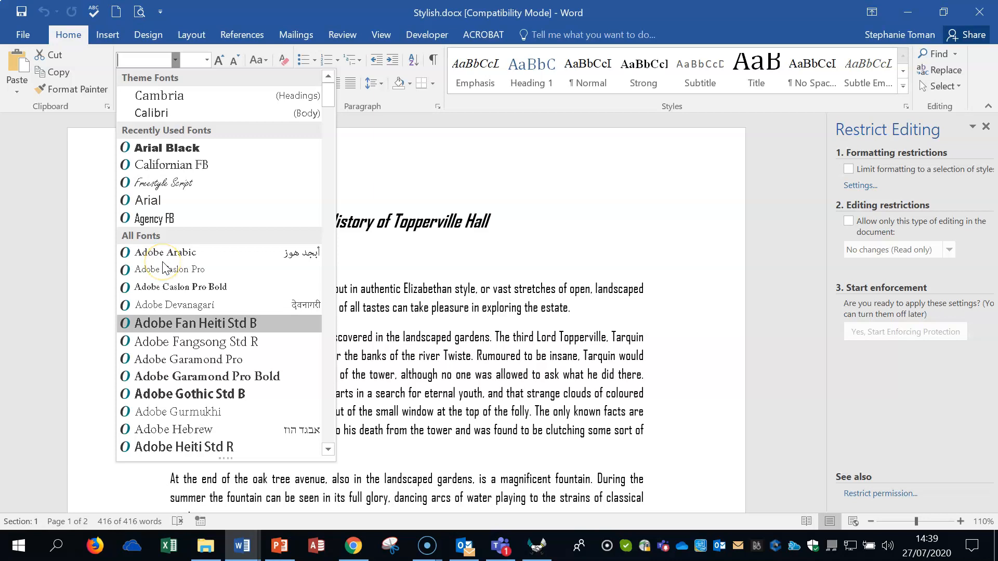
pyautogui.write('Tahoma')
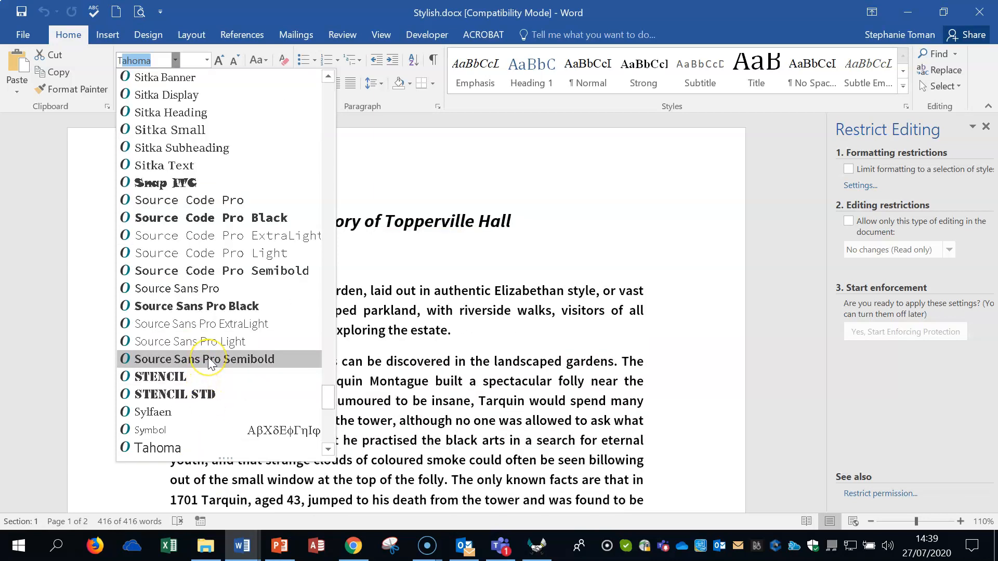
pyautogui.scroll(-2, 211, 363)
pyautogui.click(187, 447)
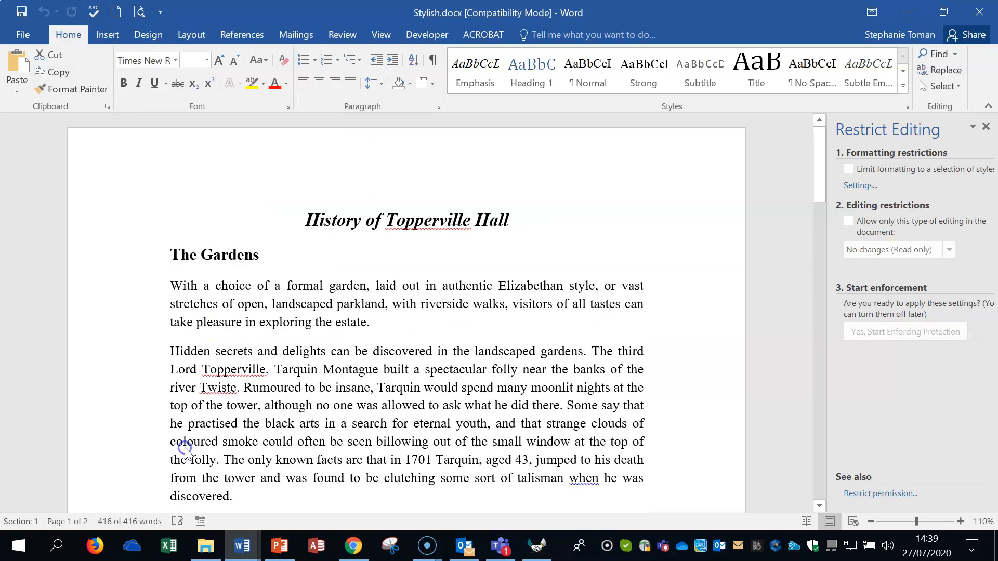
# Set the font size of all text in Stylish.docx to 14 and close the Restrict Editing pane
pyautogui.click(207, 61)
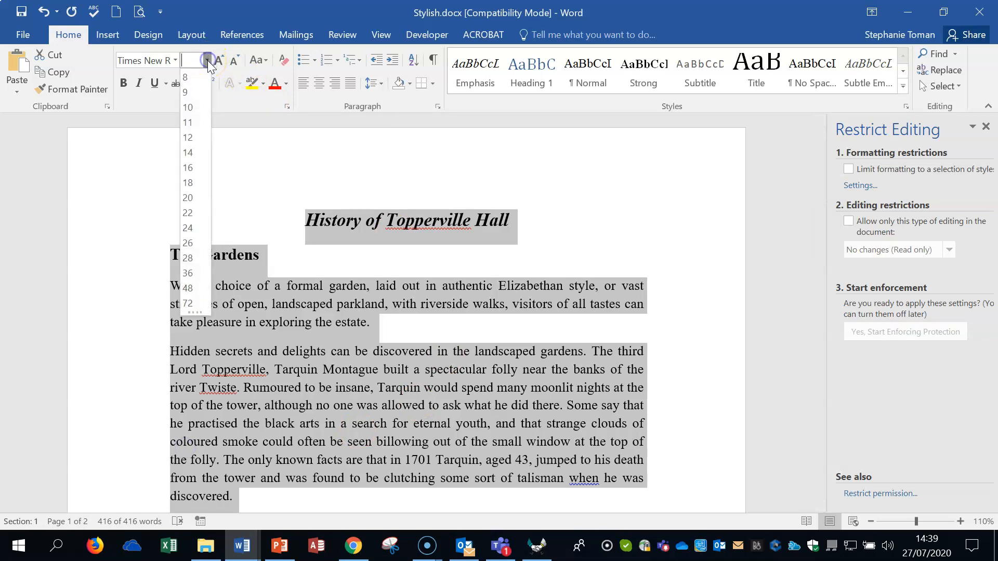
pyautogui.click(188, 156)
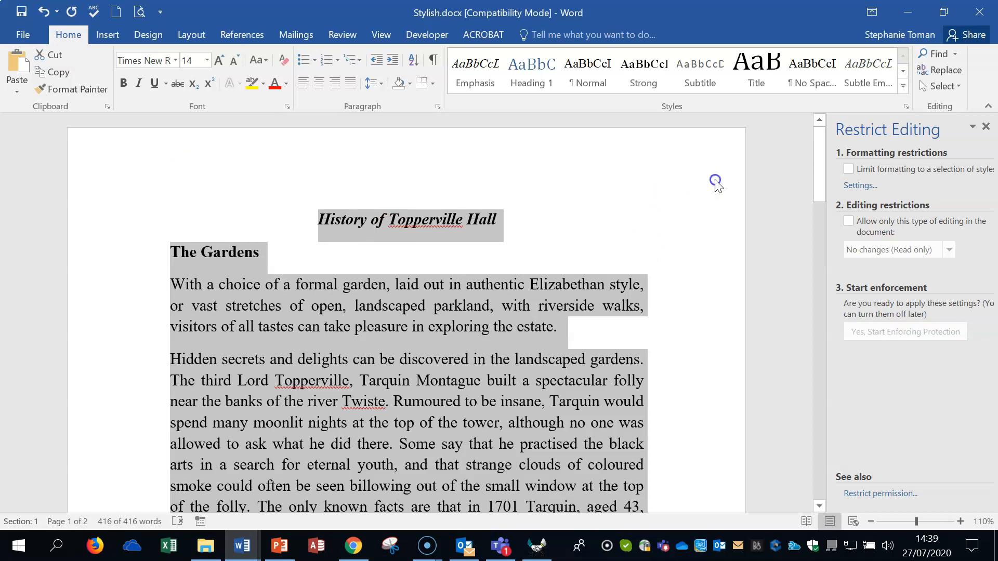
pyautogui.click(716, 182)
pyautogui.click(985, 124)
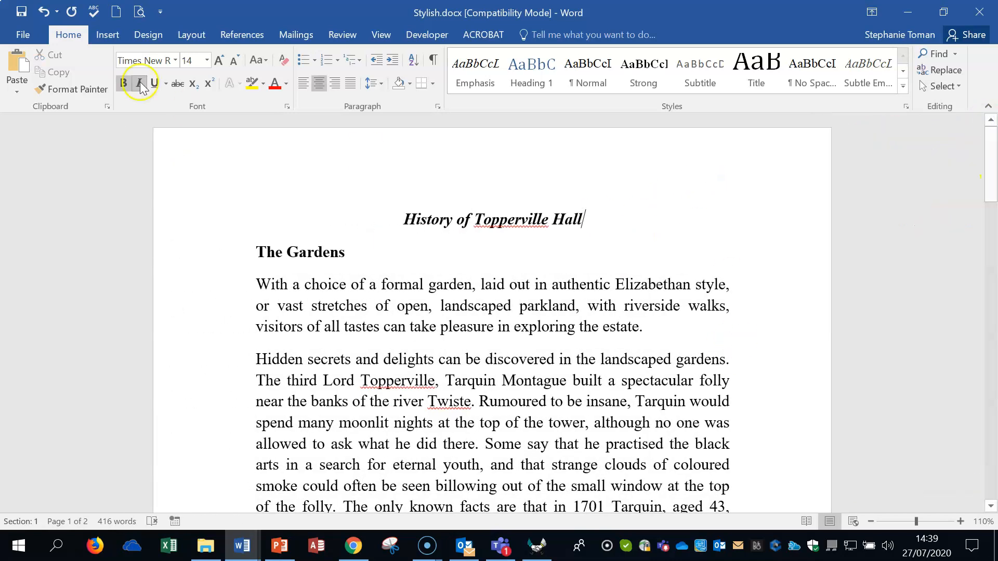
# Start saving a copy of Stylish.docx with the file type Word Template (*.dotx)
pyautogui.click(23, 34)
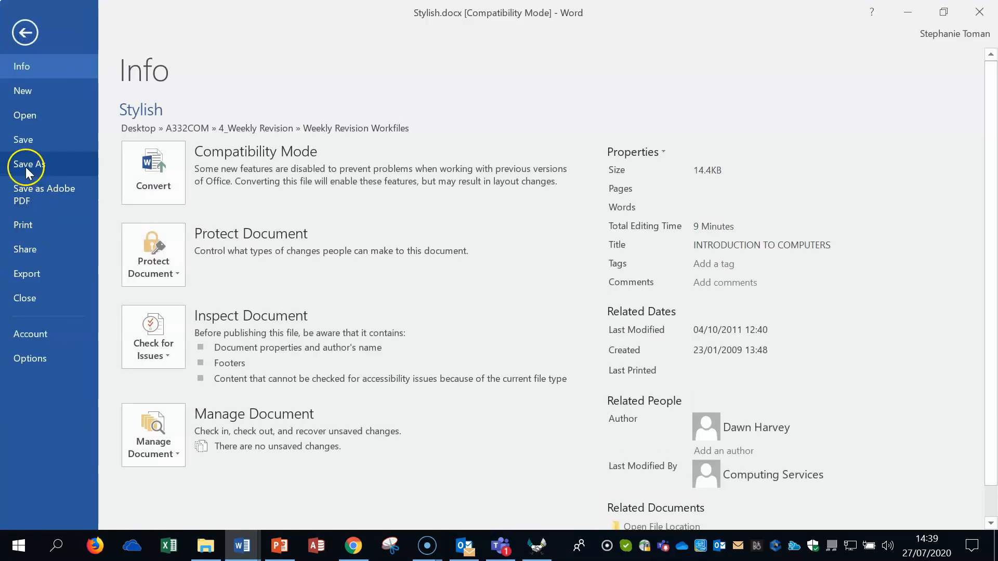
pyautogui.click(27, 163)
pyautogui.click(166, 405)
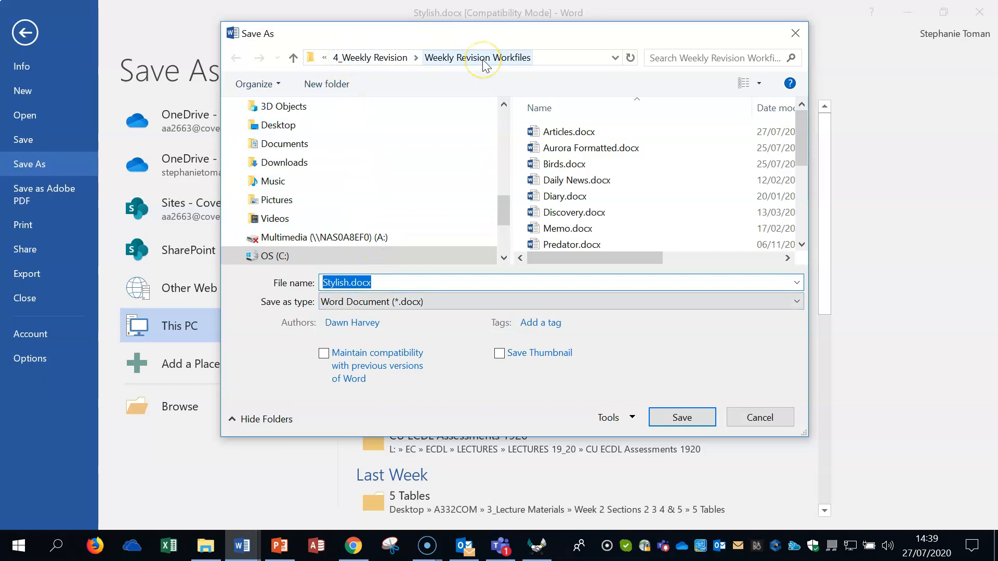
pyautogui.click(391, 301)
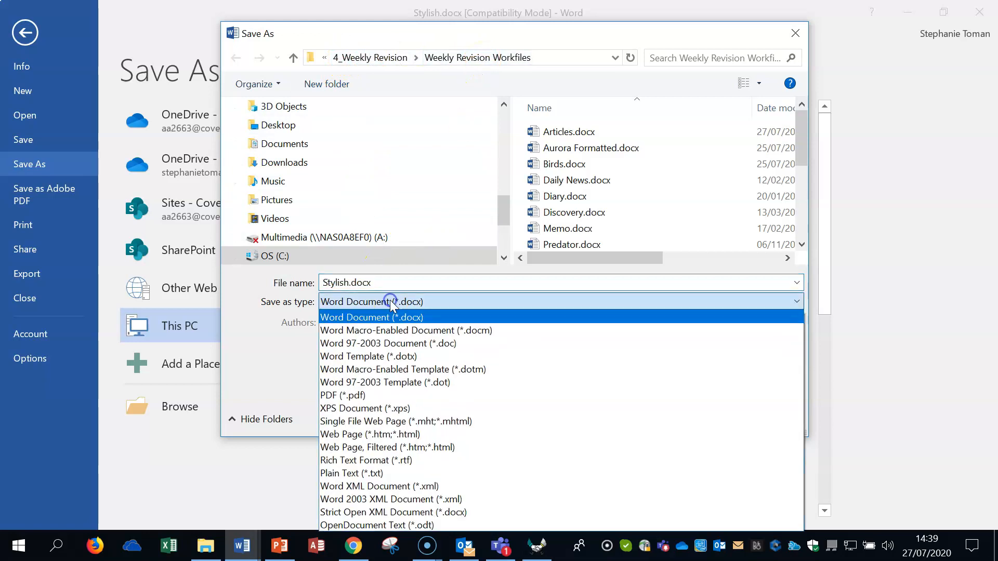
pyautogui.click(370, 356)
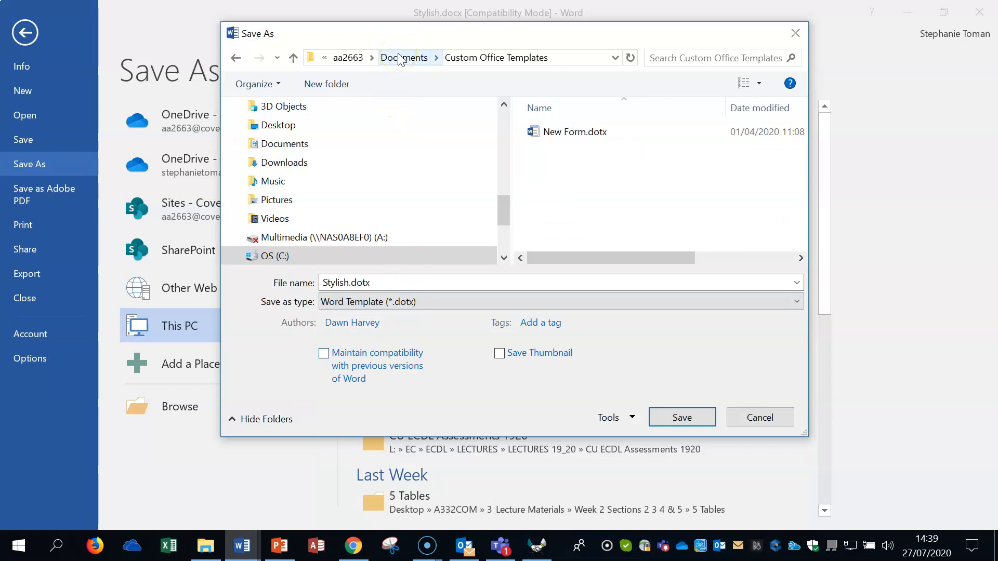
# Save the template as Stylish.dotx on the Desktop, accepting the upgrade to the newest file format, and close it
pyautogui.click(275, 126)
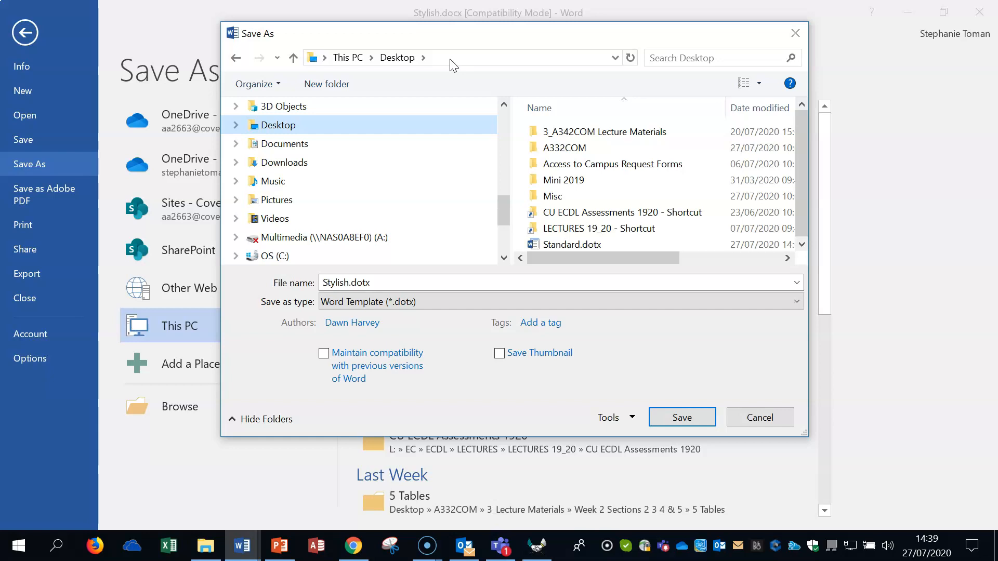
pyautogui.click(682, 418)
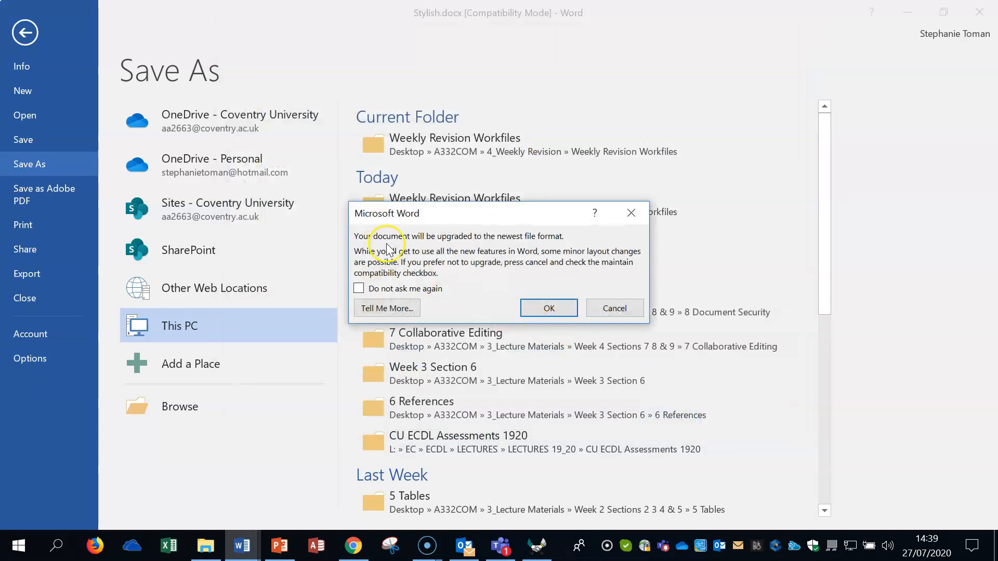
pyautogui.click(546, 308)
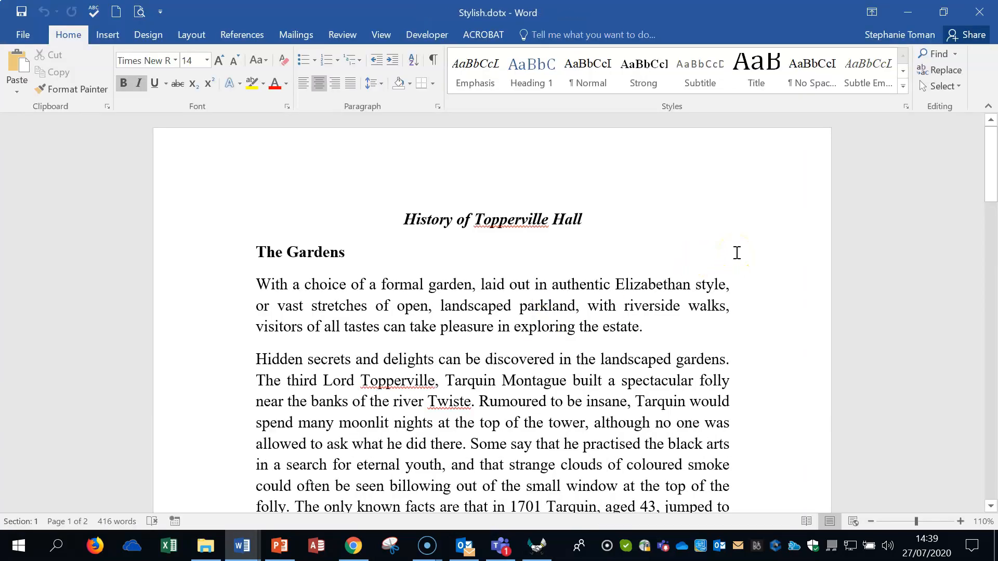
pyautogui.click(979, 12)
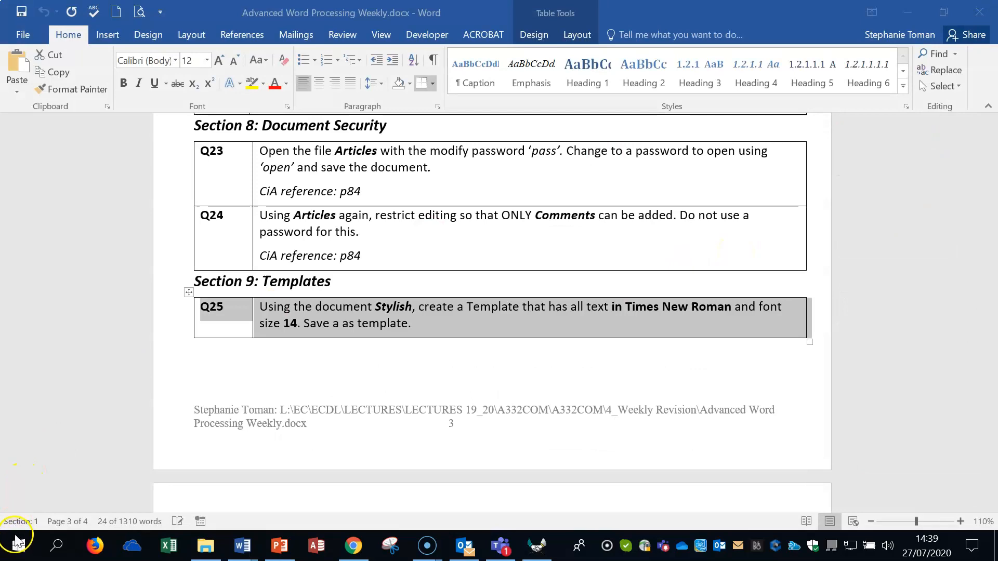